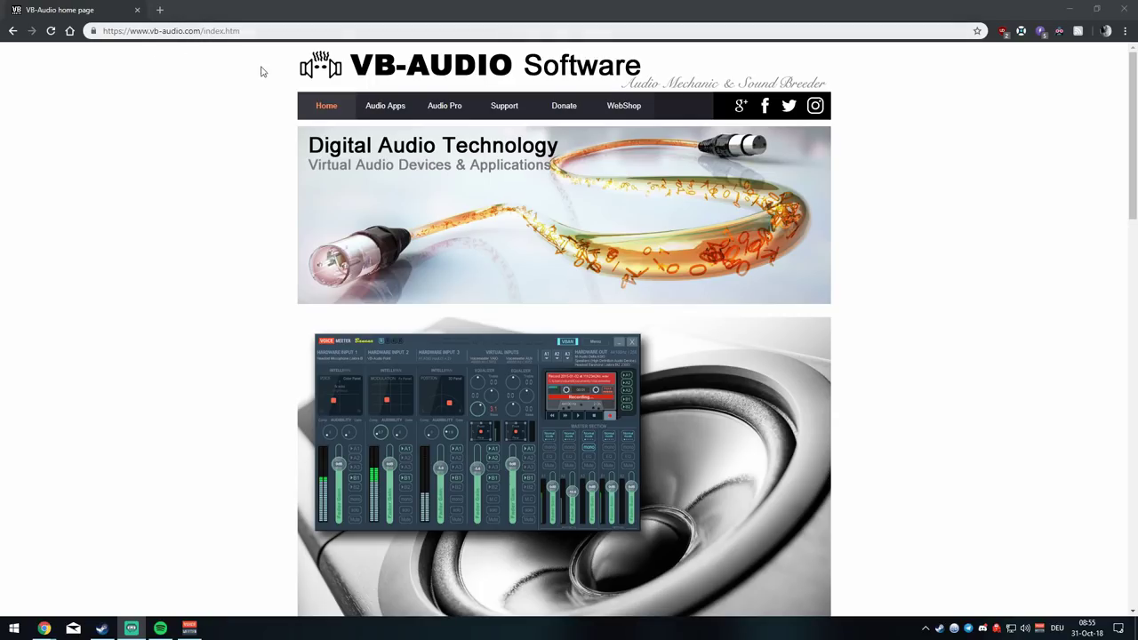
Step: Go from the VB-Audio home page through Audio Apps to the Voicemeeter product page
click(203, 225)
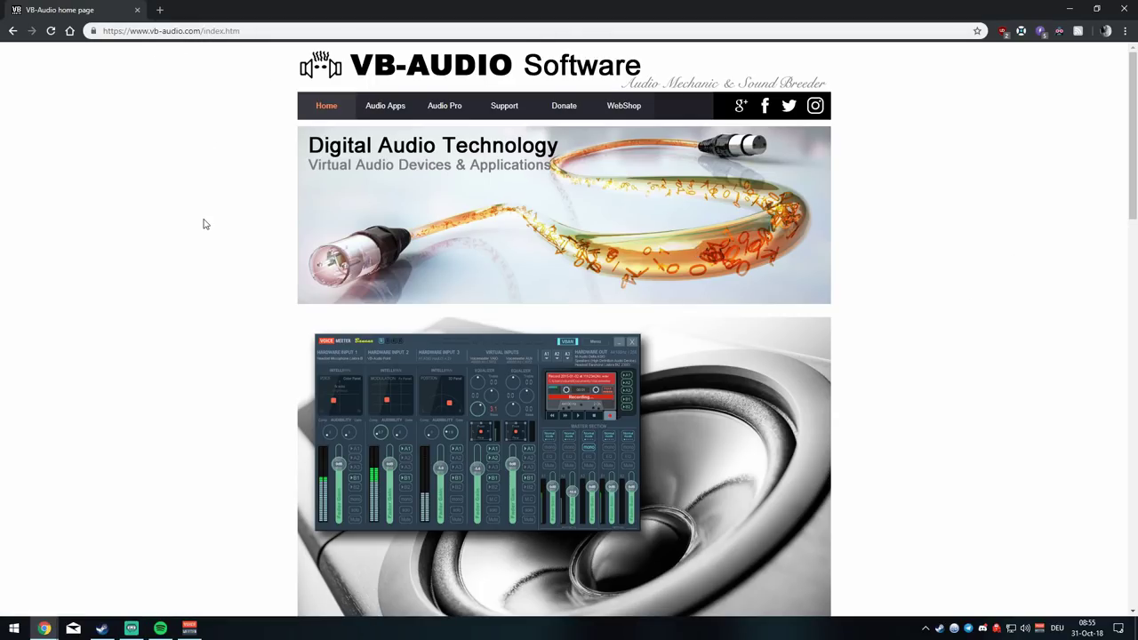
click(383, 106)
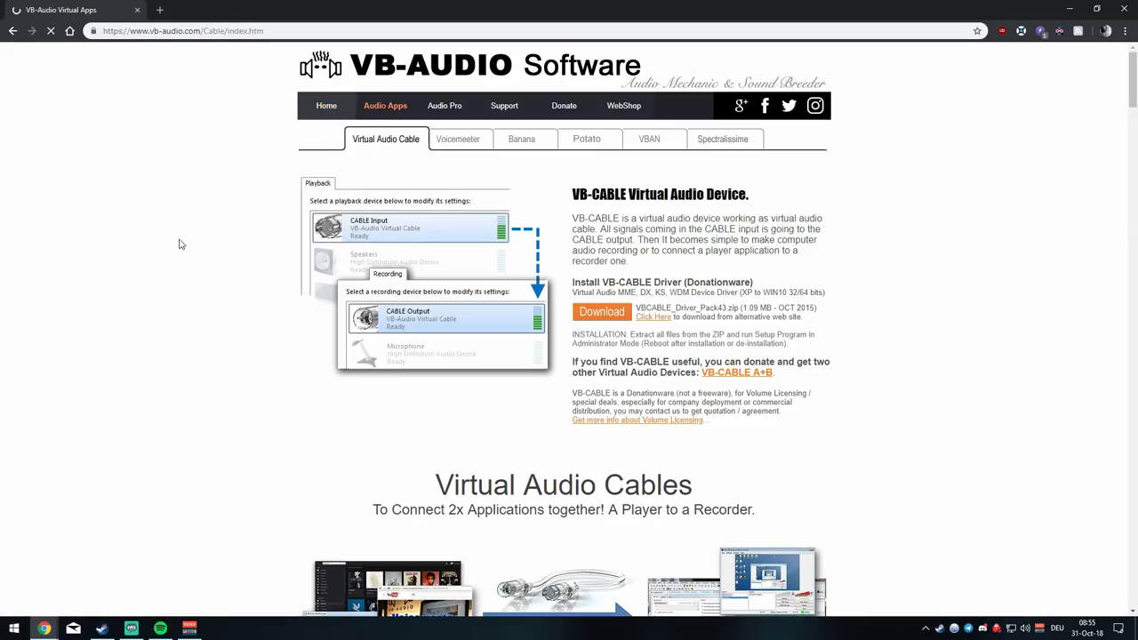
click(511, 142)
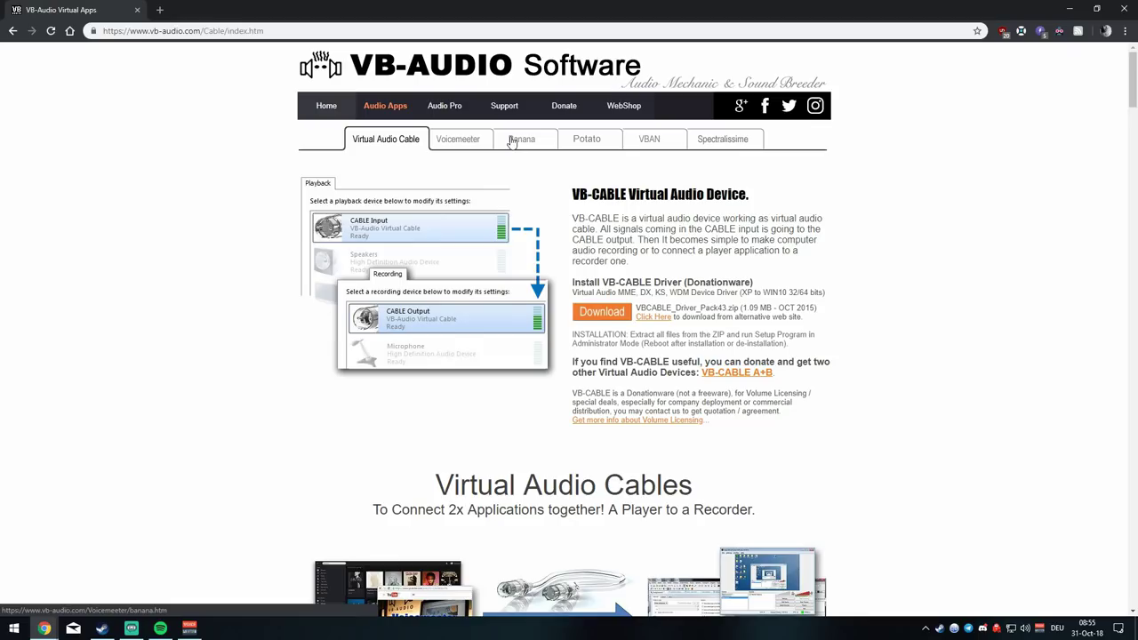
click(468, 142)
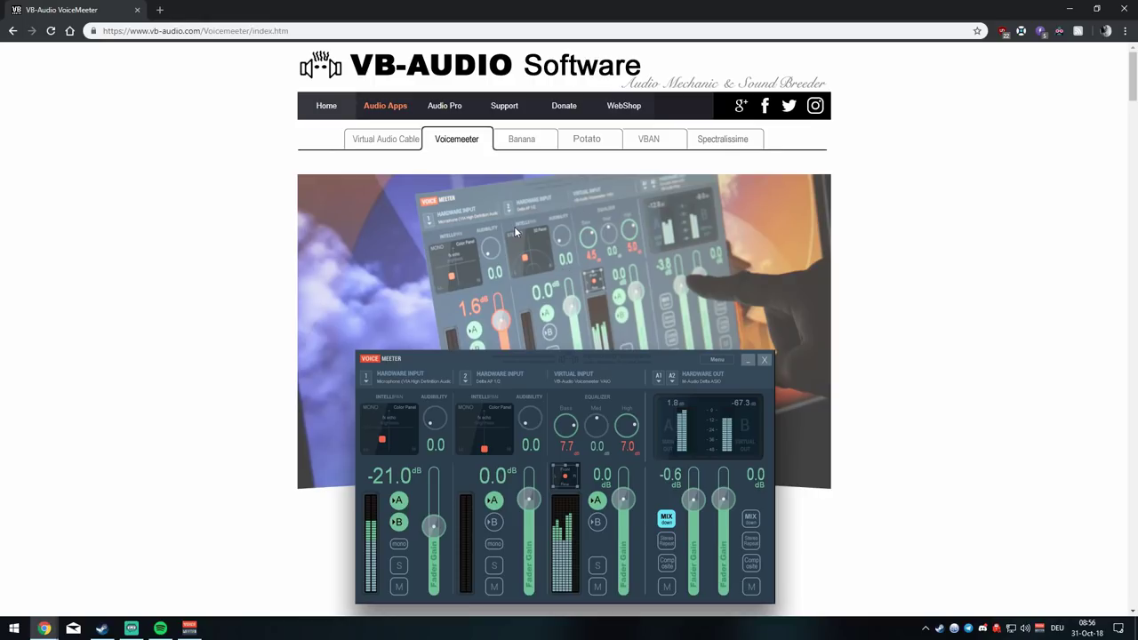
Step: Switch to the Voicemeeter Banana page and scroll to its Download/Install section
click(522, 142)
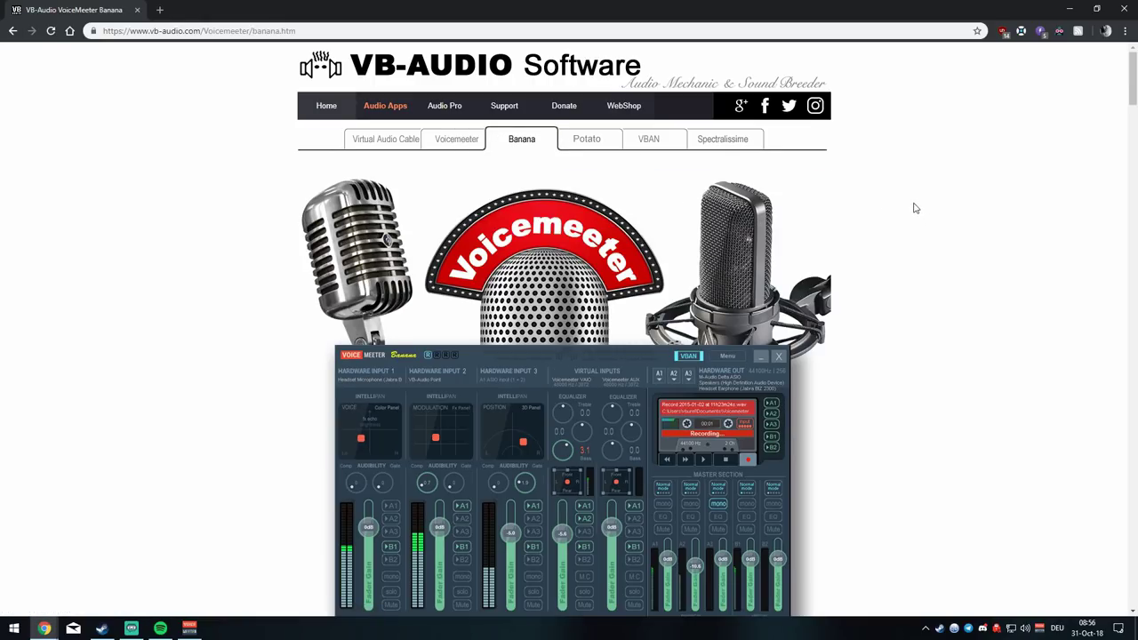
scroll(835, 186, down, 5)
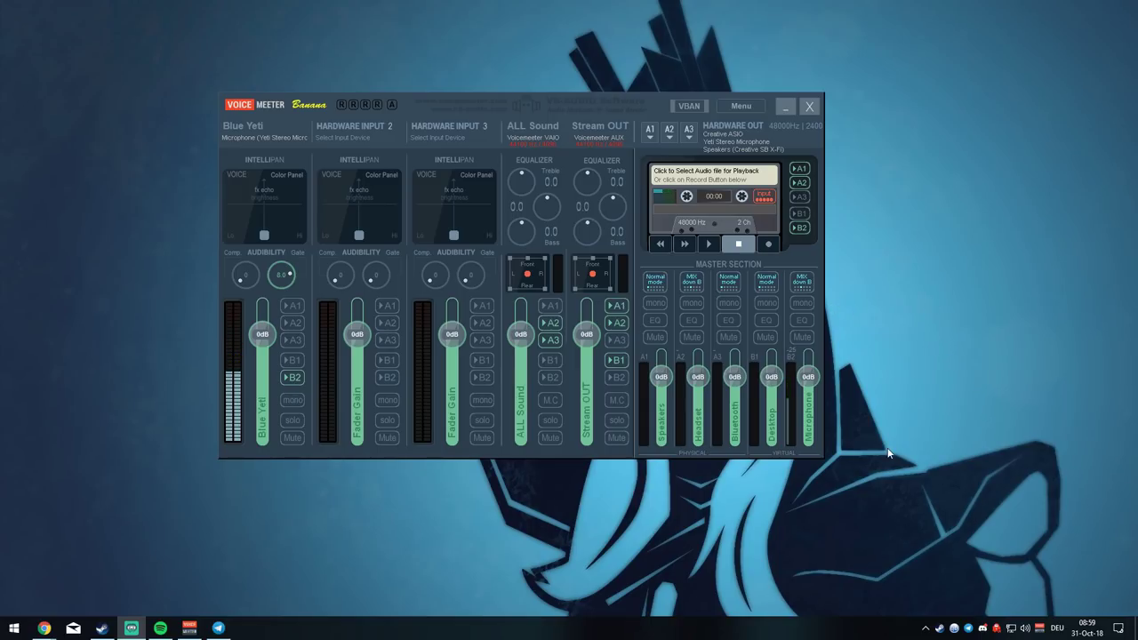
Step: In Windows Sound settings, review the output devices, leaving VoiceMeeter Input selected
right_click(1024, 627)
click(1043, 547)
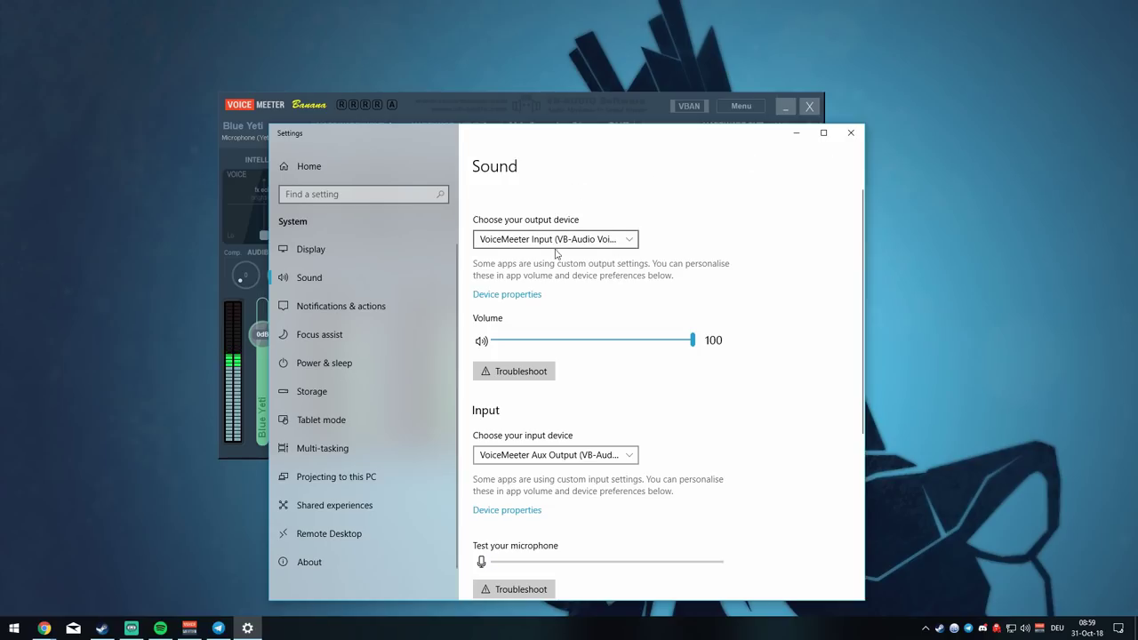
click(630, 242)
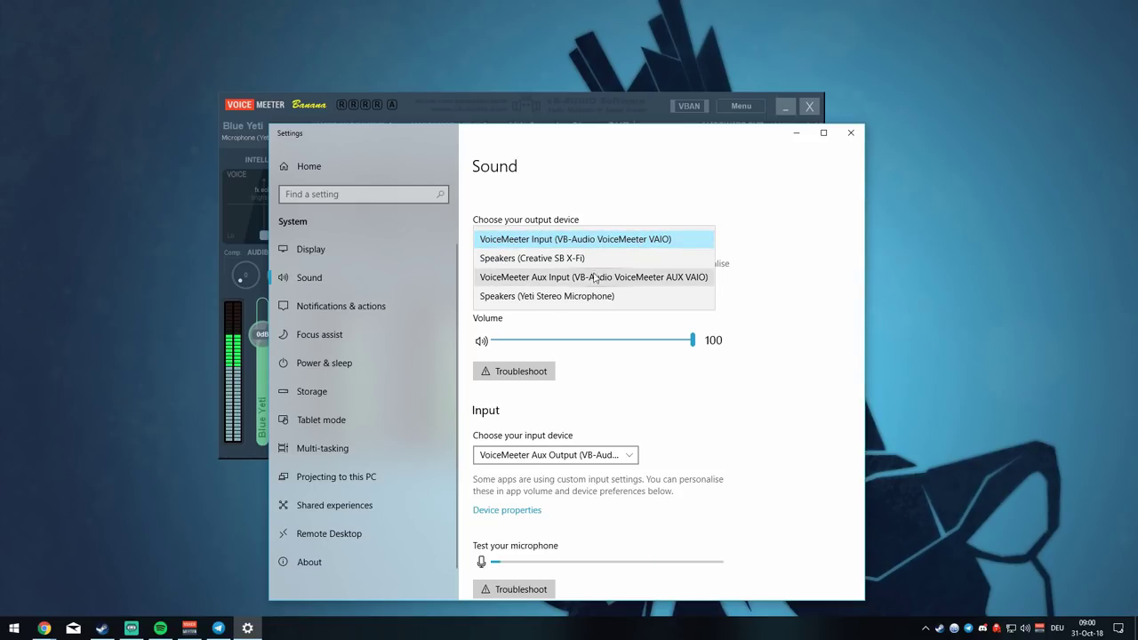
click(742, 195)
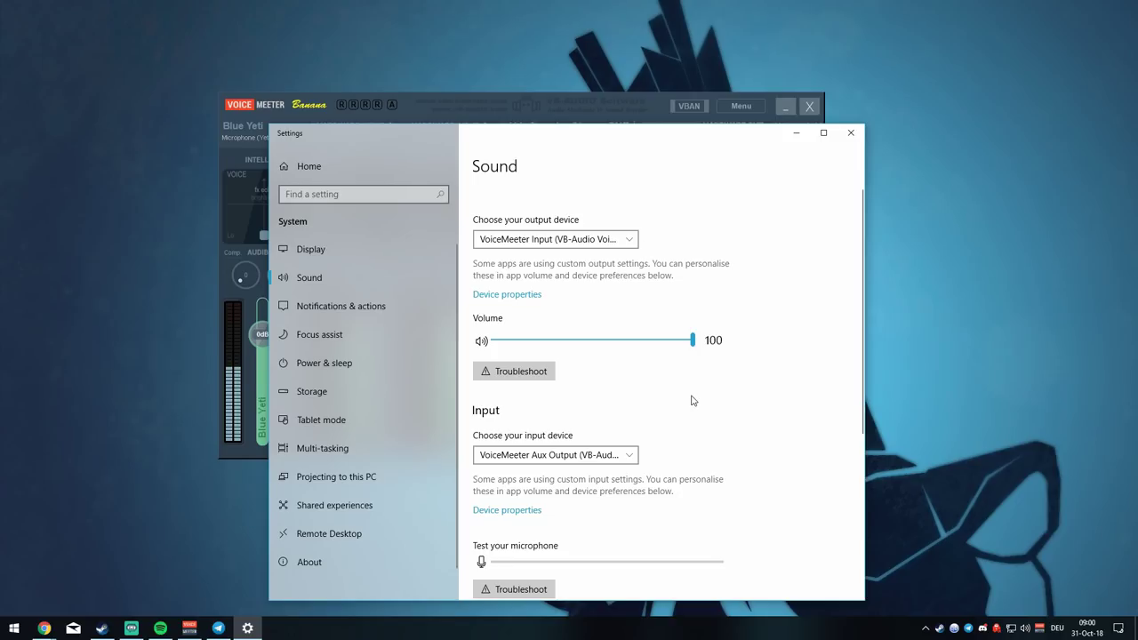
scroll(627, 311, down, 3)
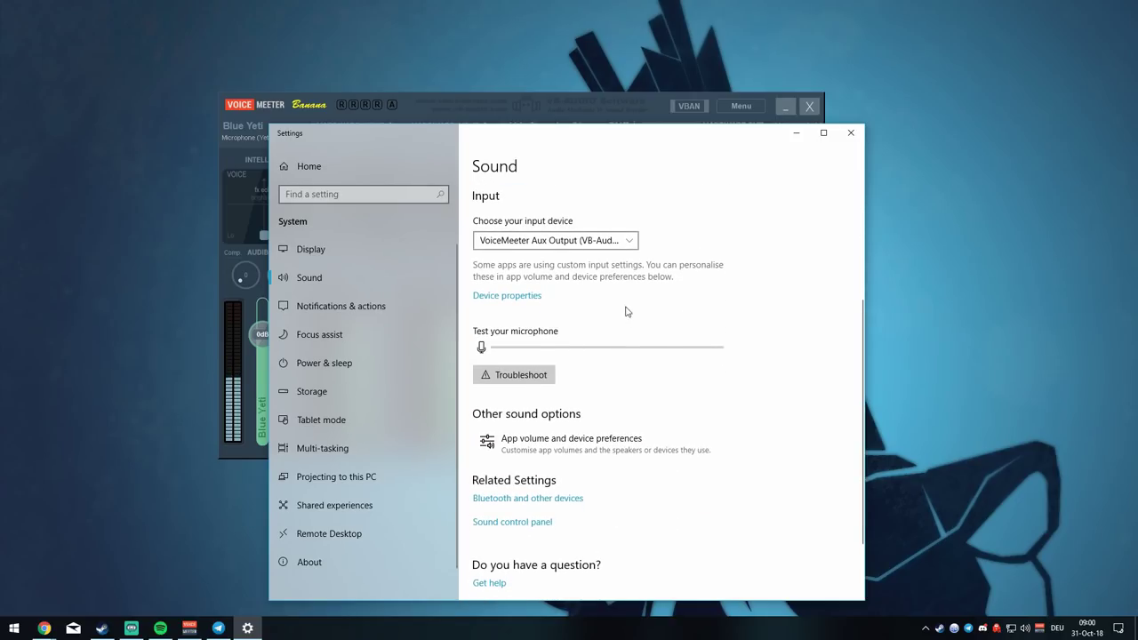
Step: Keep VoiceMeeter Aux Output as the Windows input device and close Settings
click(633, 244)
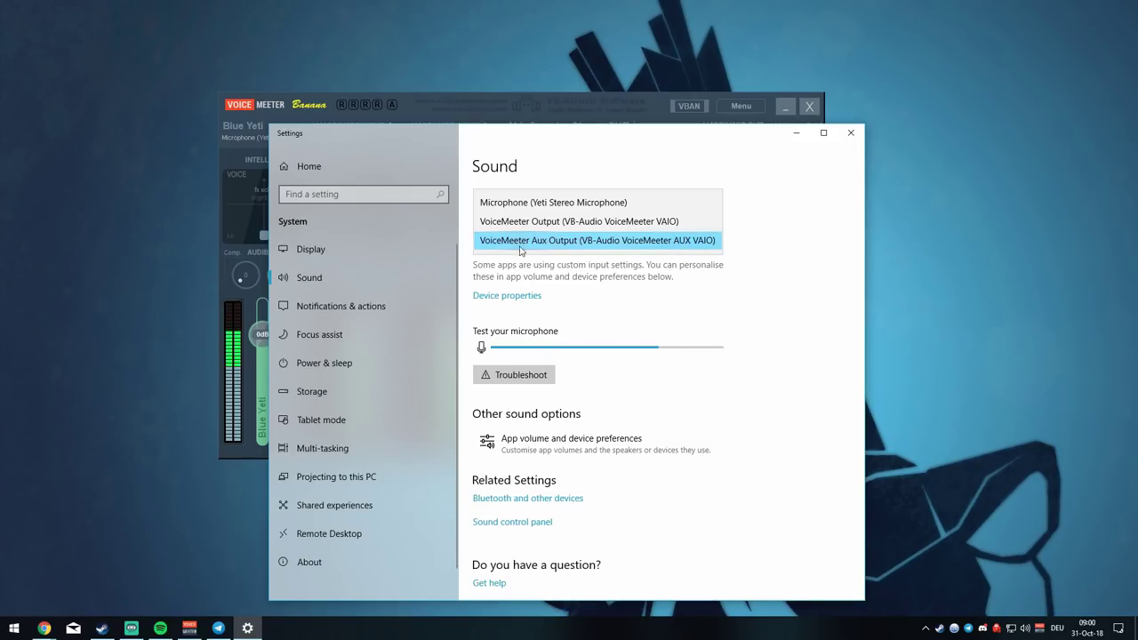
click(635, 242)
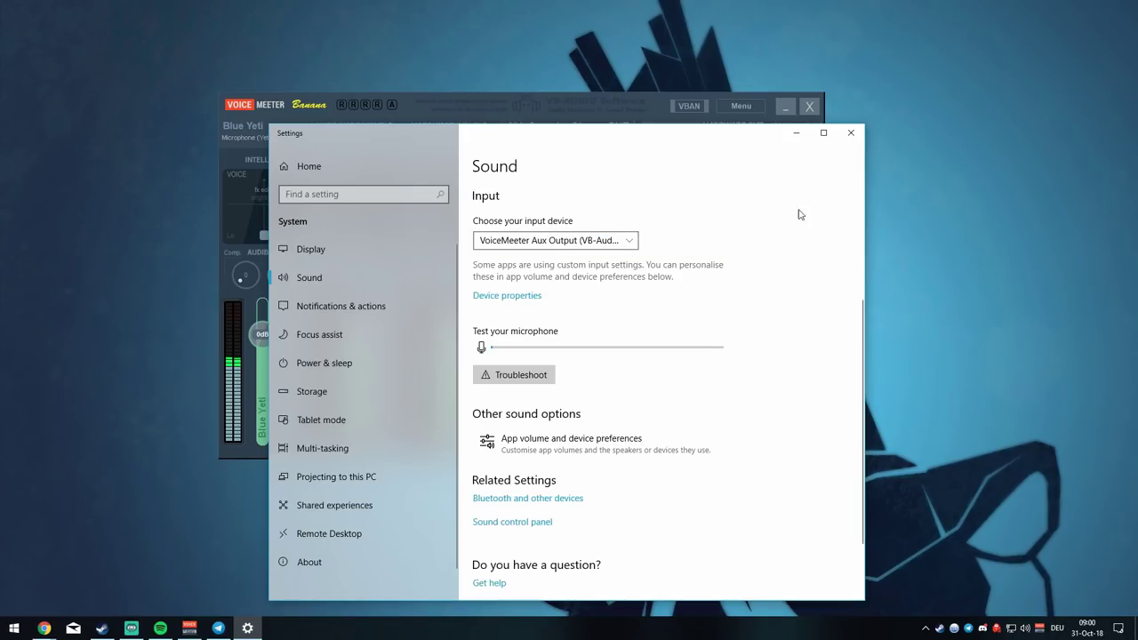
click(851, 134)
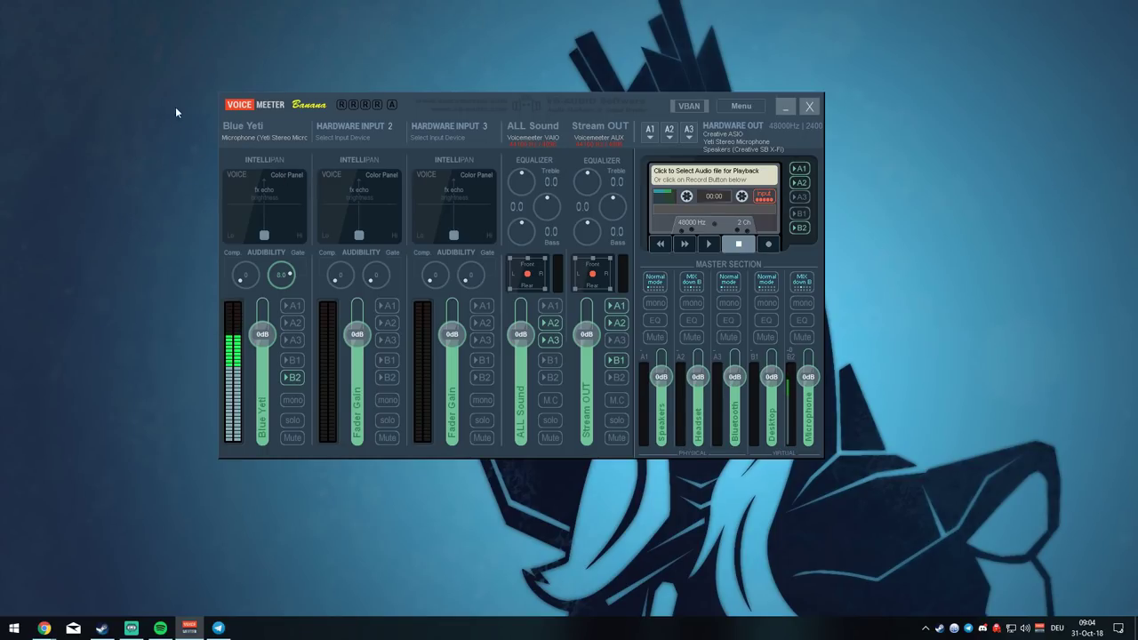
Step: Keep the Yeti Stereo Microphone on Hardware Input 1 and label that strip 'Blue Yeti'
click(253, 128)
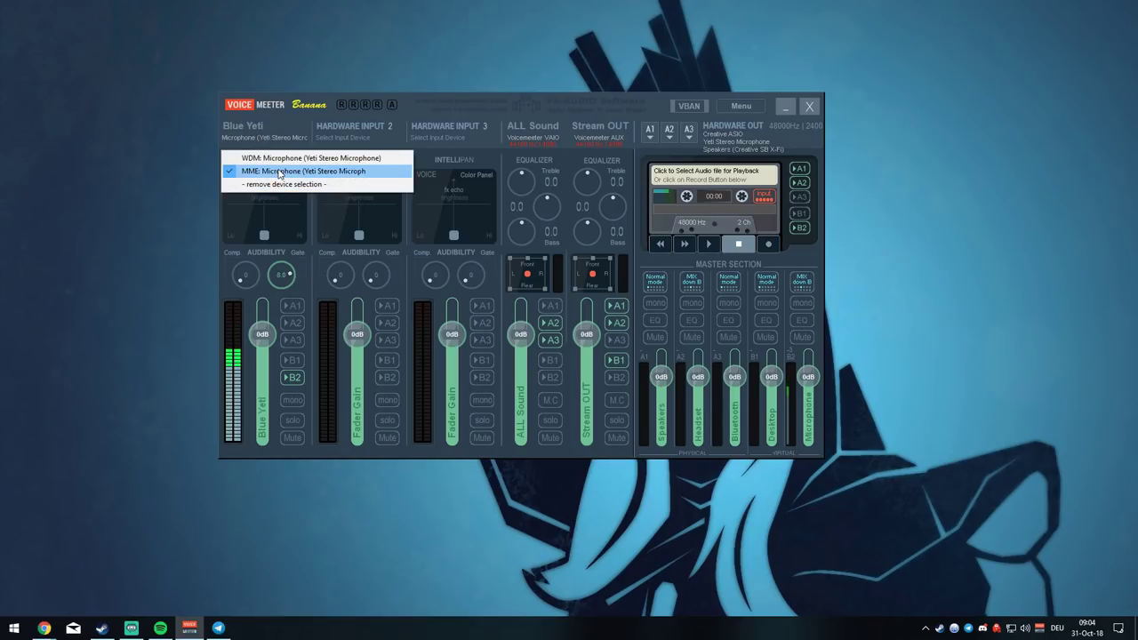
click(299, 173)
right_click(249, 127)
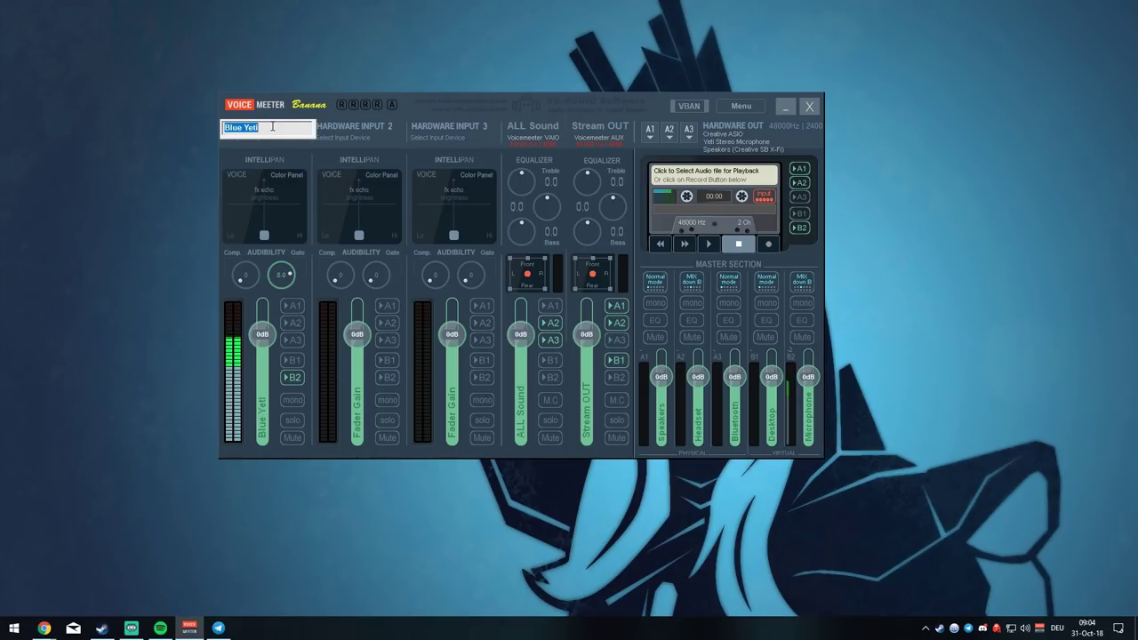
click(271, 126)
click(182, 169)
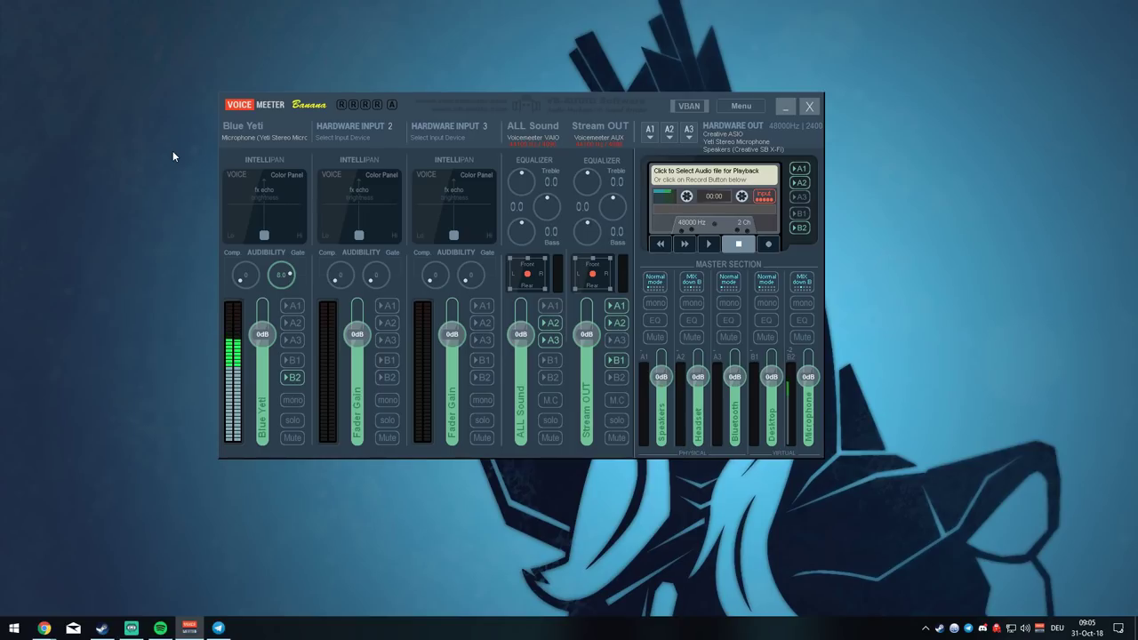
Step: Leave Hardware Inputs 2 and 3 without devices and start renaming the Stream OUT strip
click(359, 125)
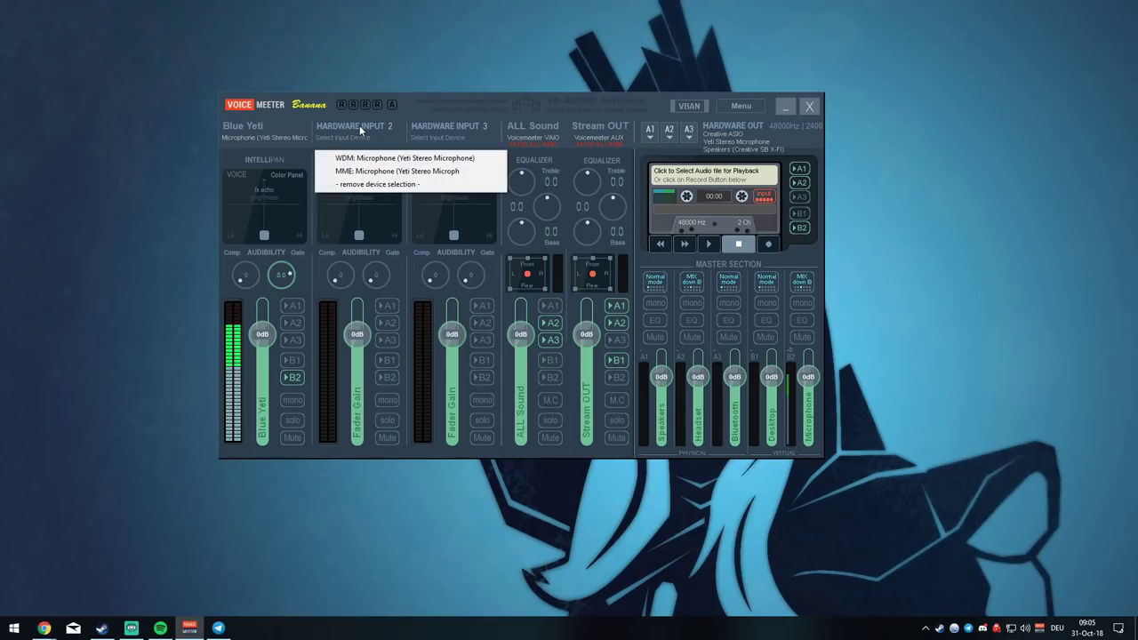
click(477, 123)
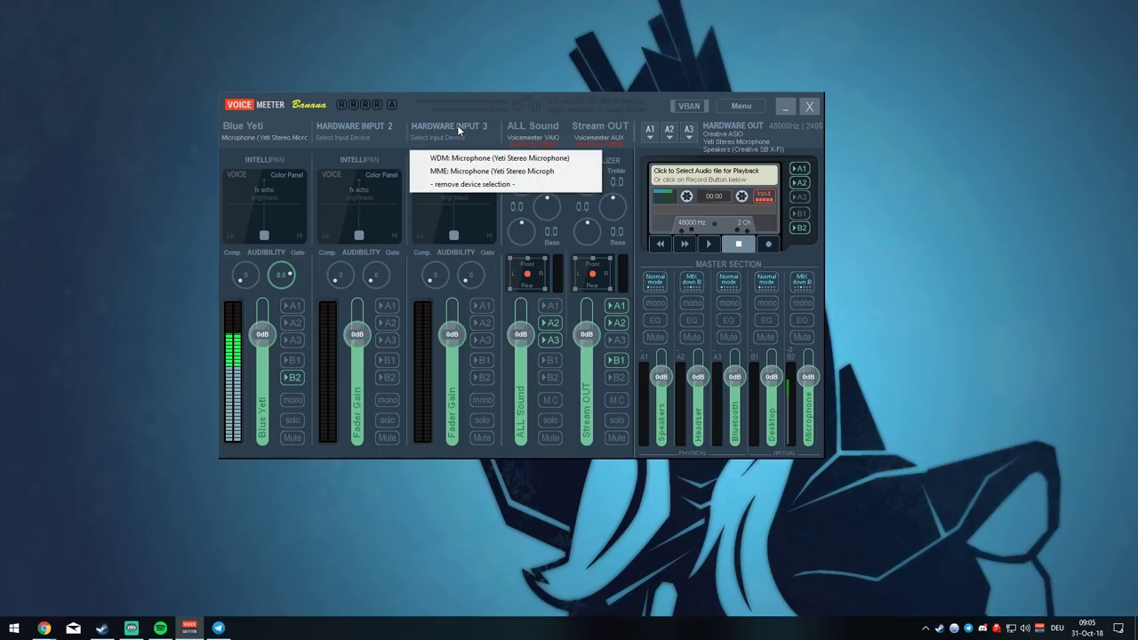
right_click(355, 127)
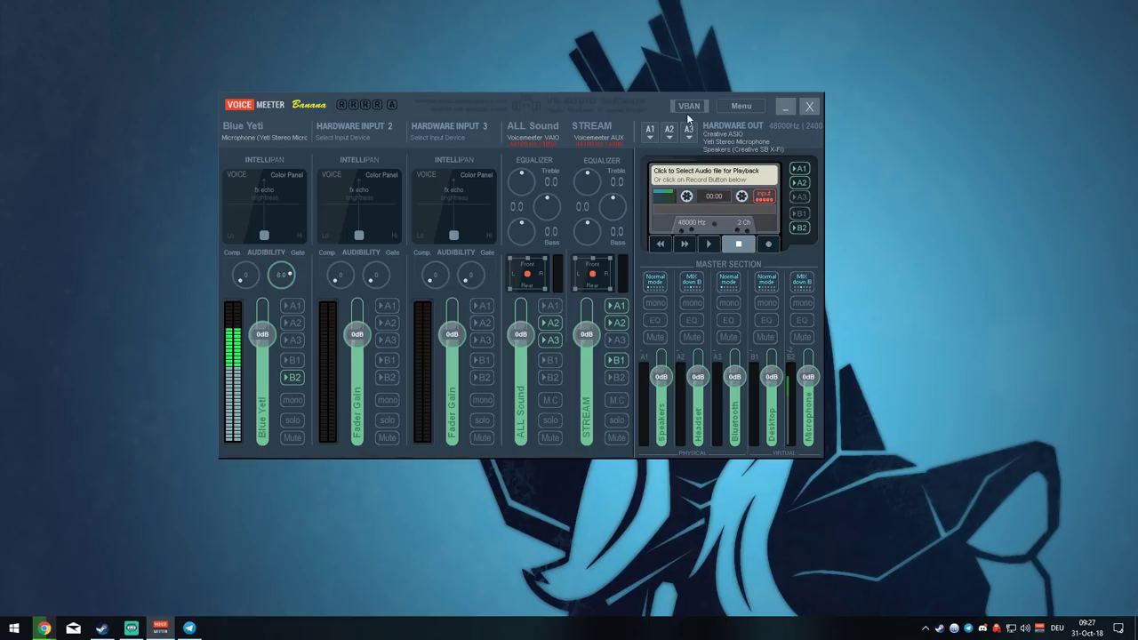
click(674, 135)
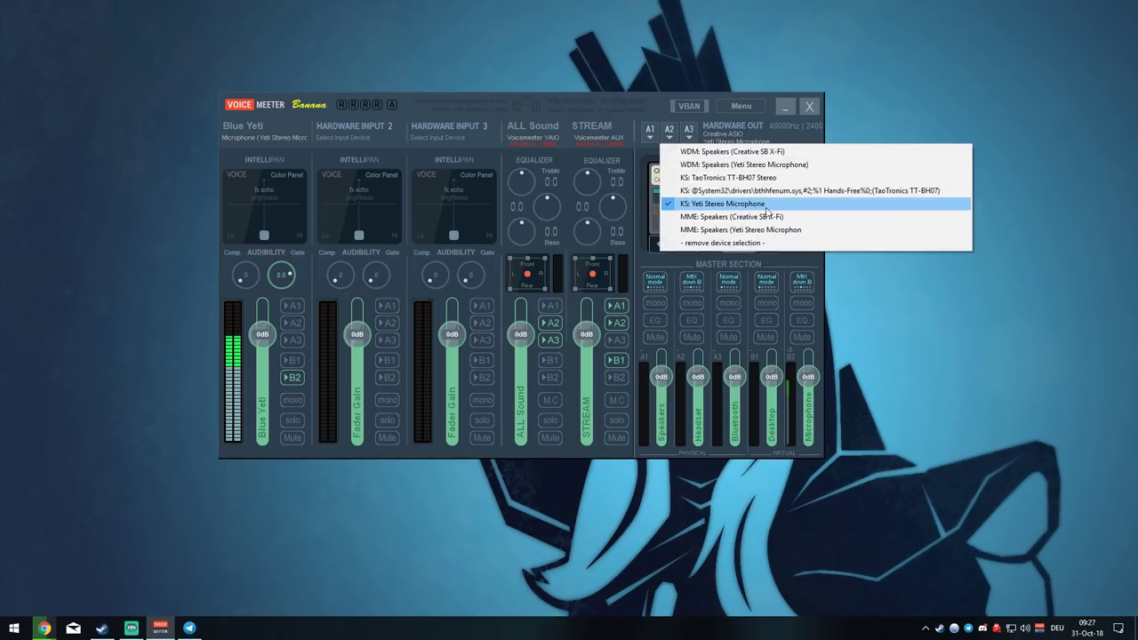
click(665, 122)
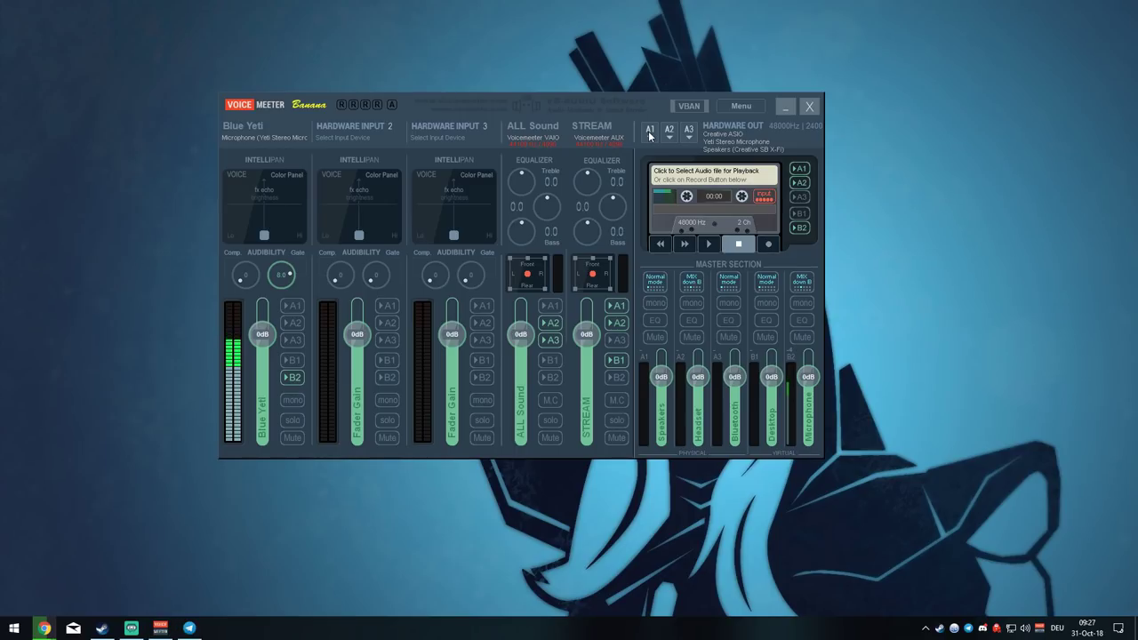
click(649, 131)
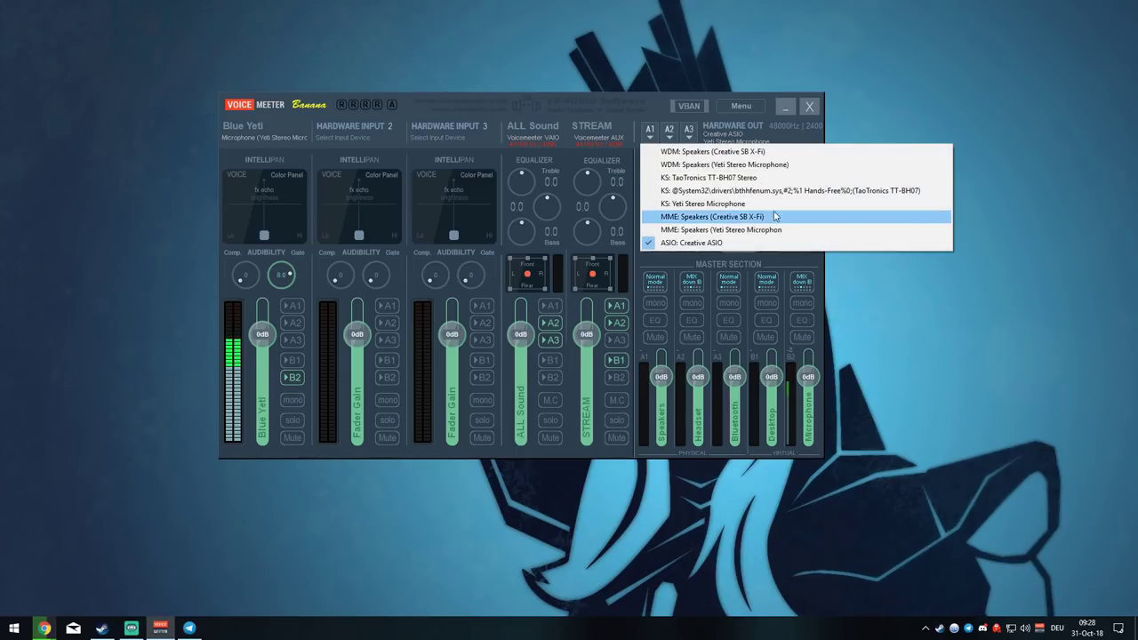
click(914, 279)
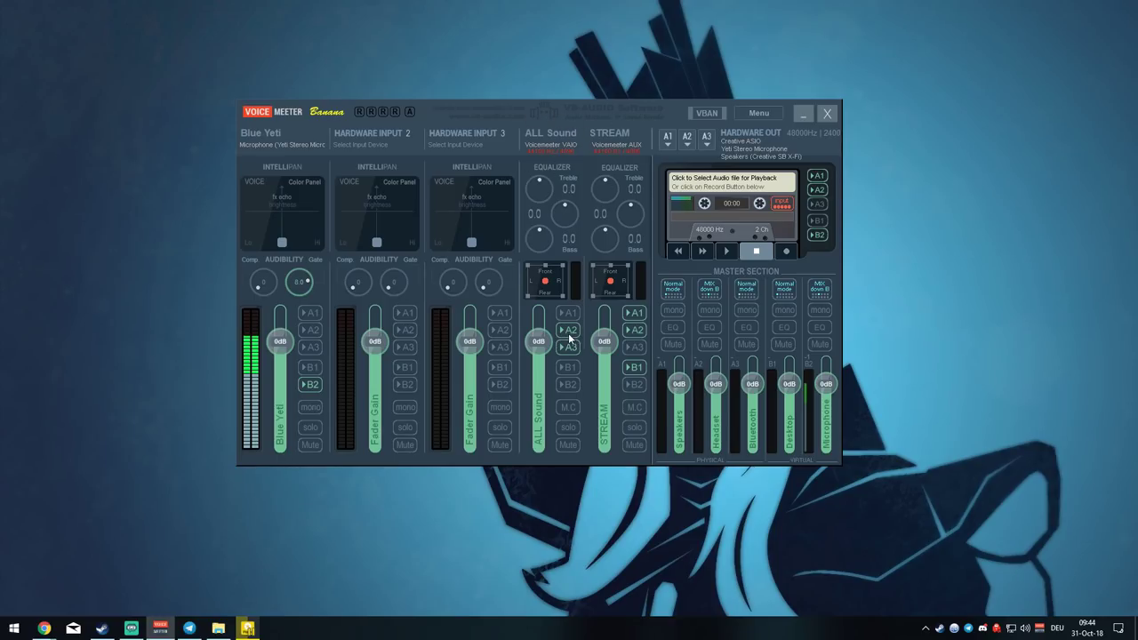
Step: Leave A2 unchanged and keep A3 on WDM: Speakers (Creative SB X-Fi)
click(694, 141)
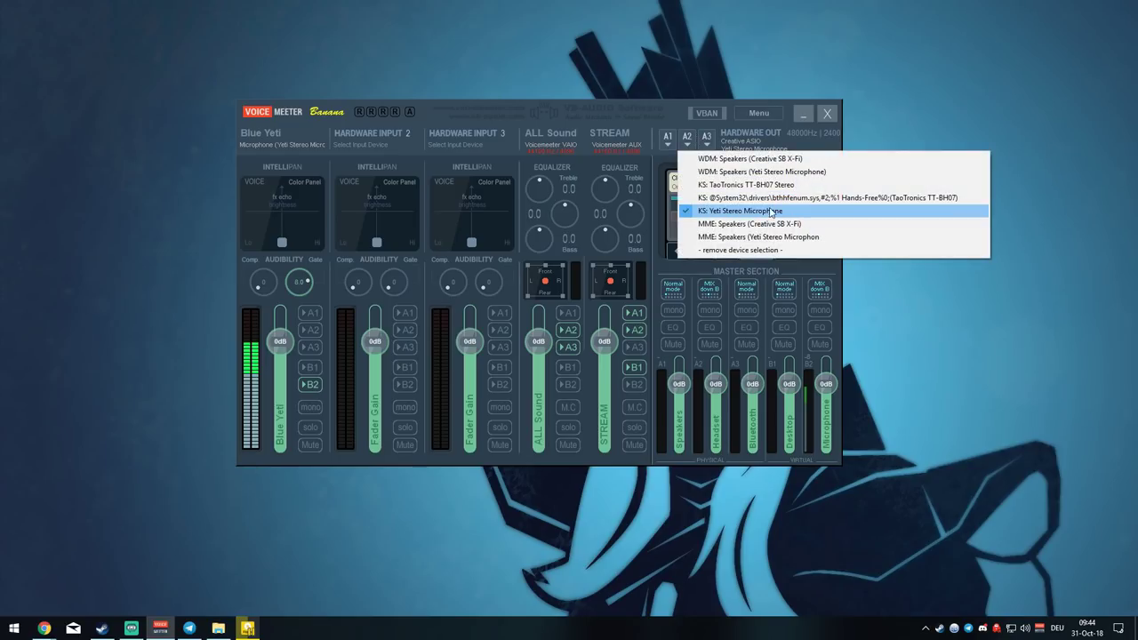
click(694, 140)
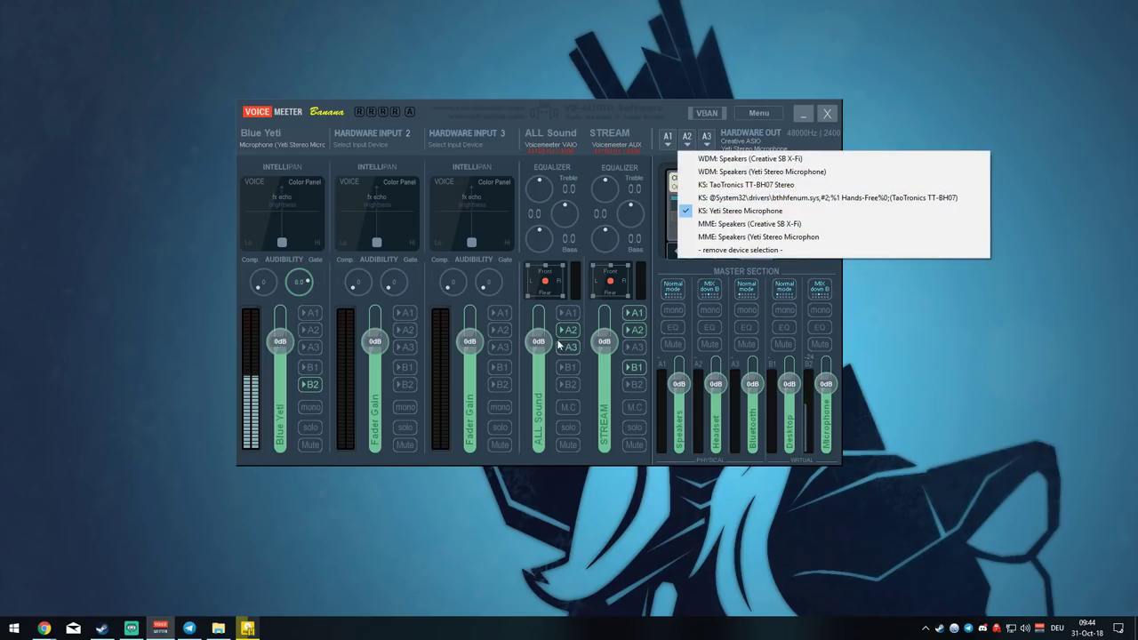
click(526, 313)
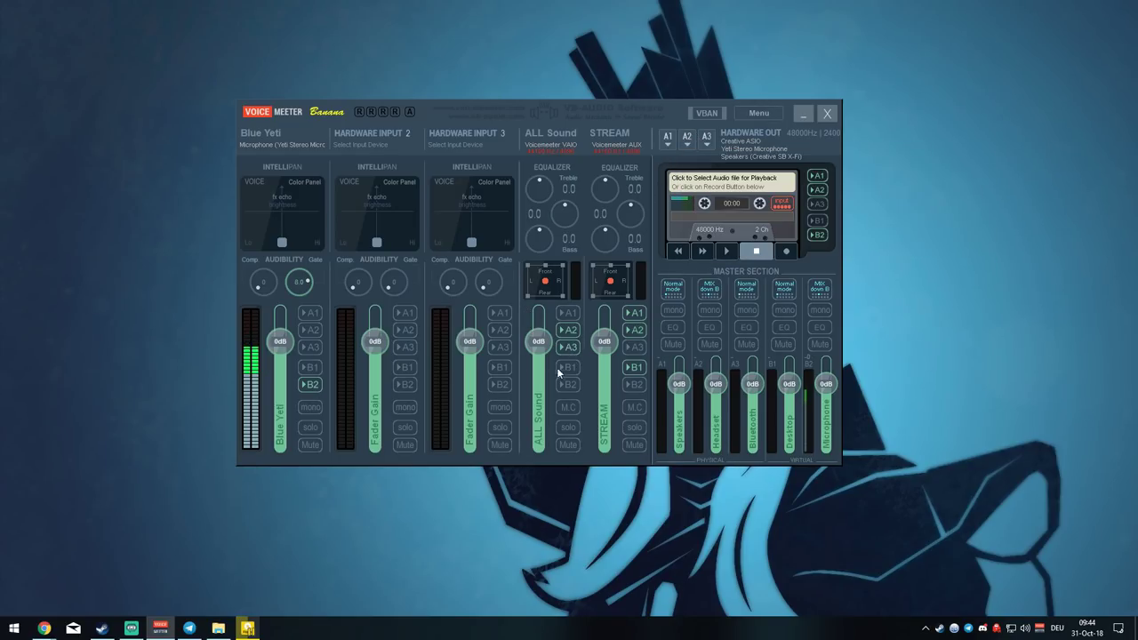
click(708, 141)
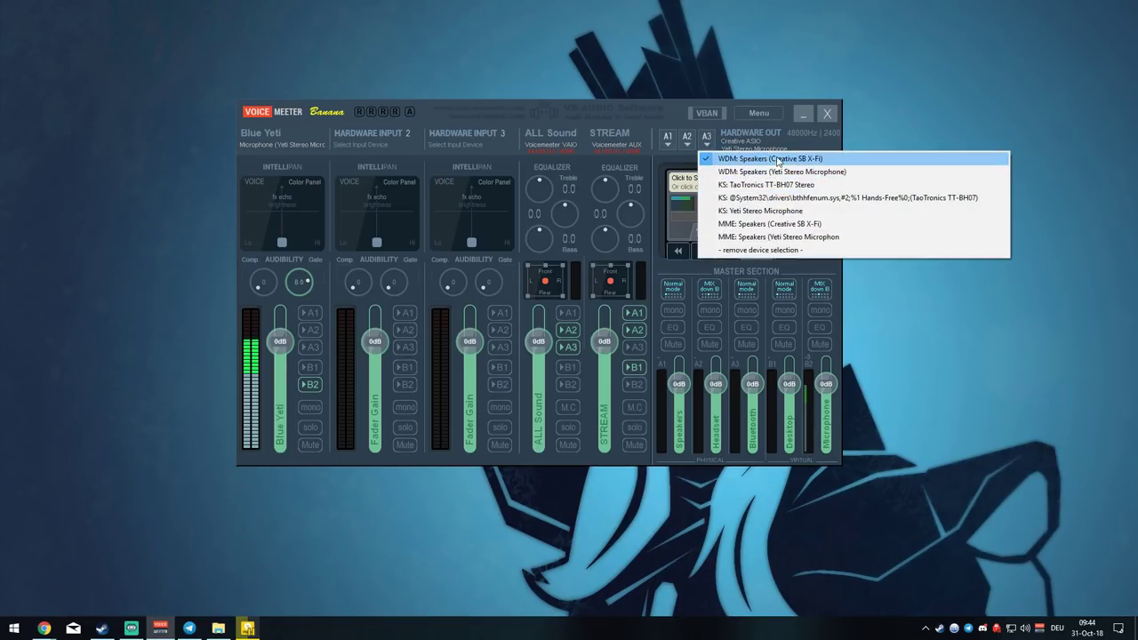
click(972, 159)
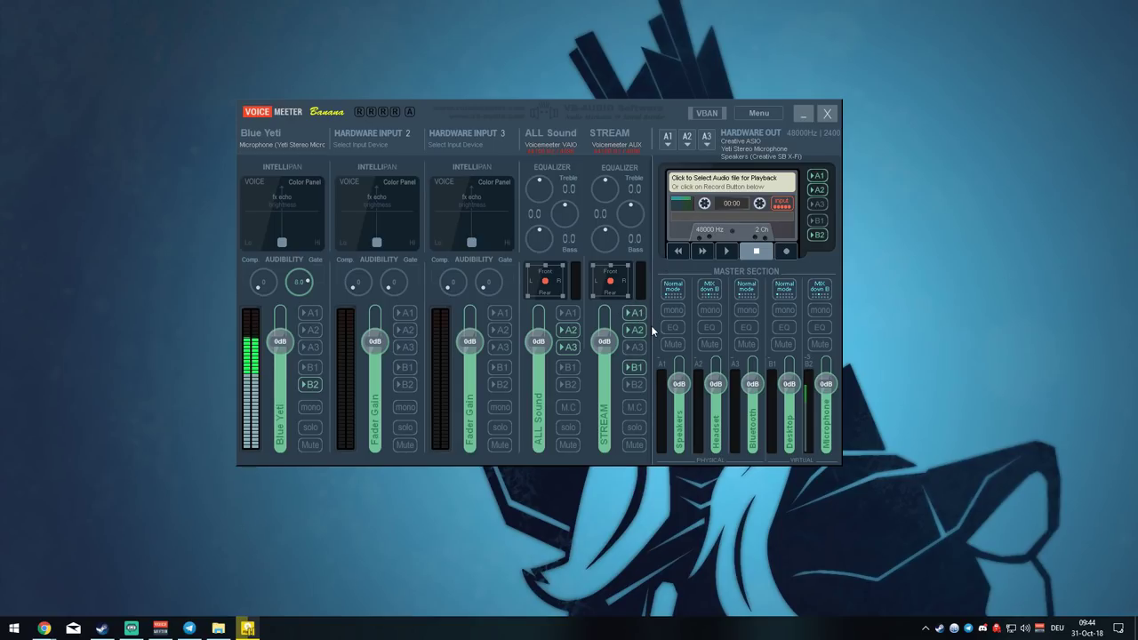
Step: Confirm A2 stays on KS: Yeti Stereo Microphone and A1 on Creative ASIO
click(686, 140)
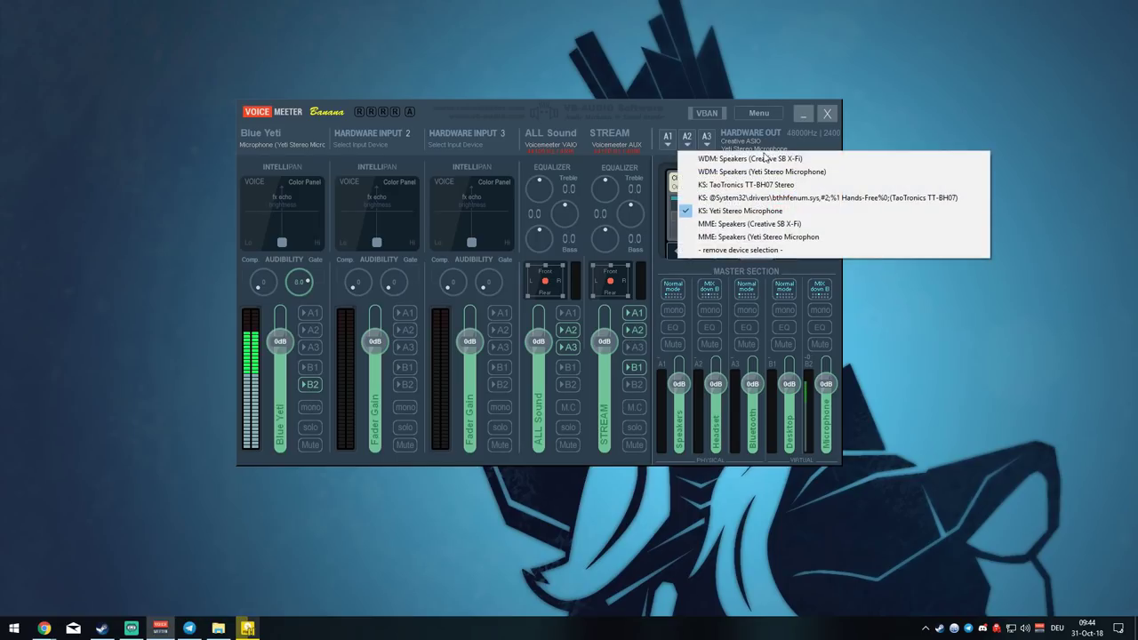
click(933, 141)
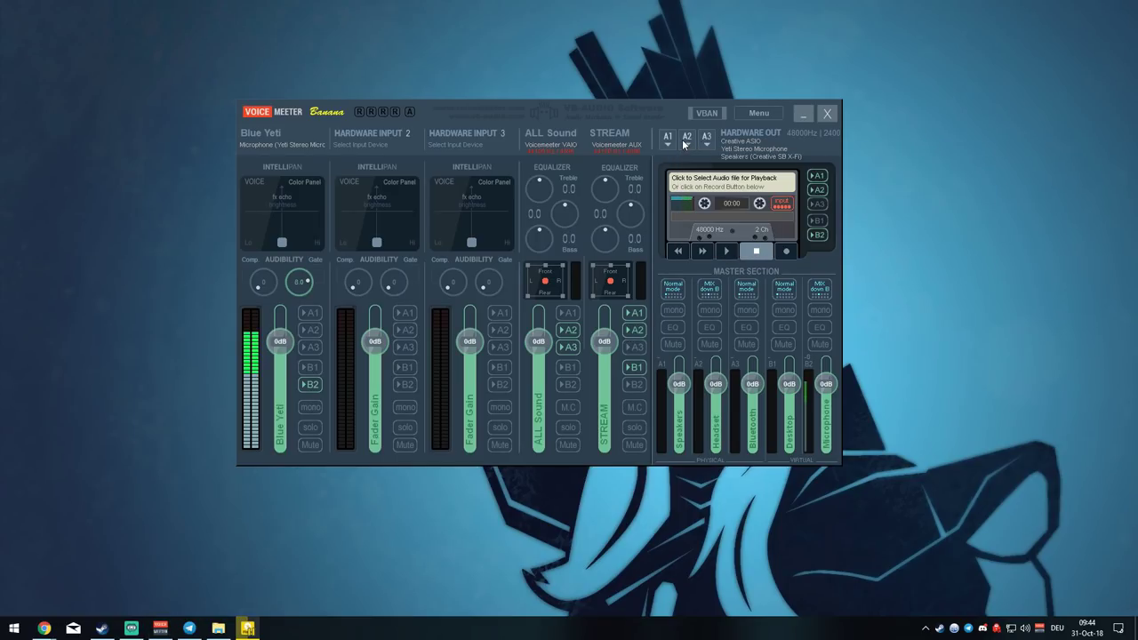
click(667, 139)
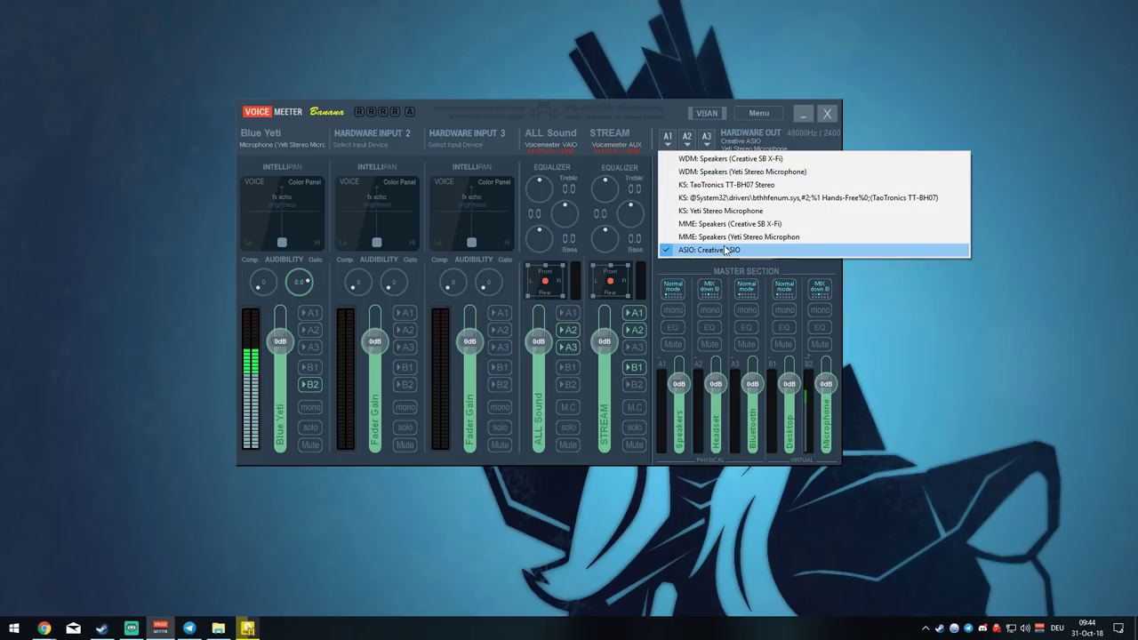
click(932, 326)
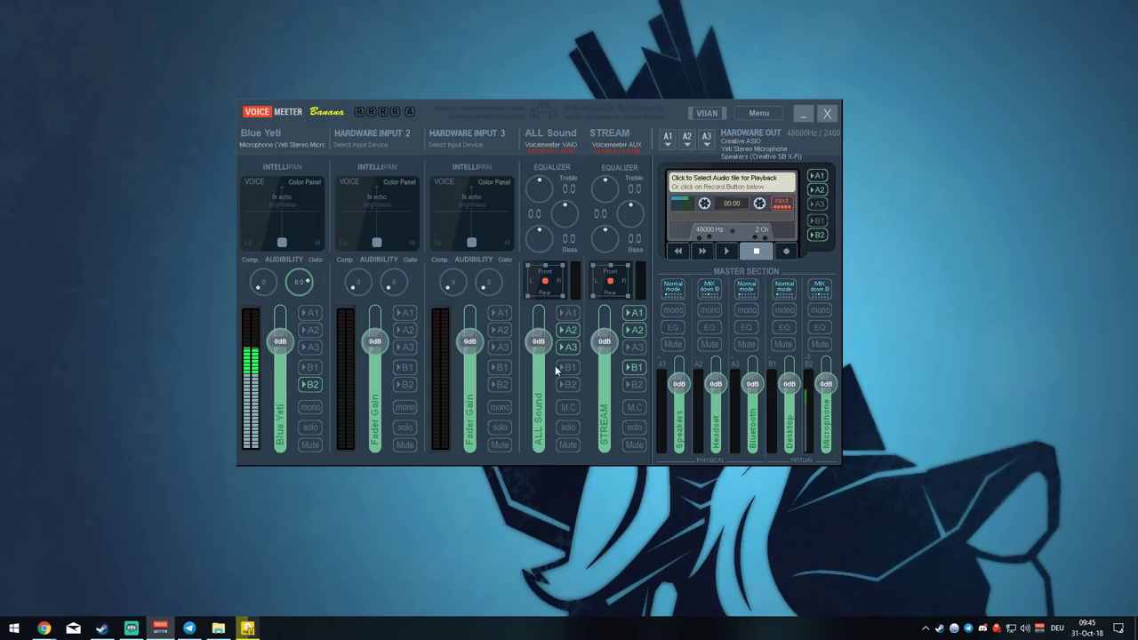
Step: Confirm the A1 hardware output is still set to ASIO Creative ASIO
click(668, 138)
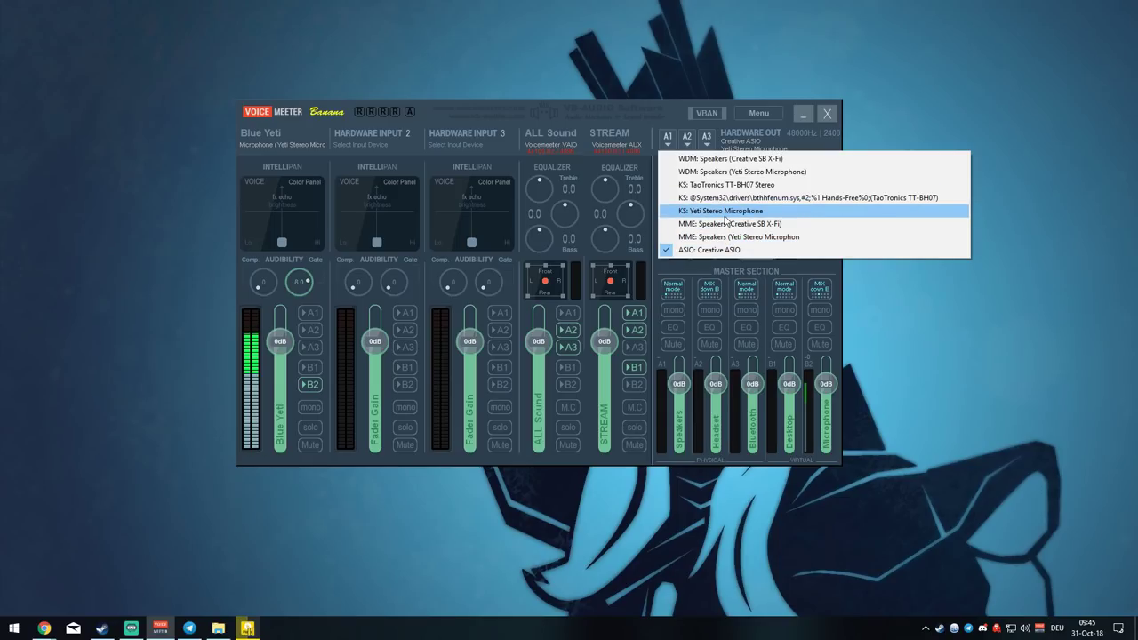
click(666, 139)
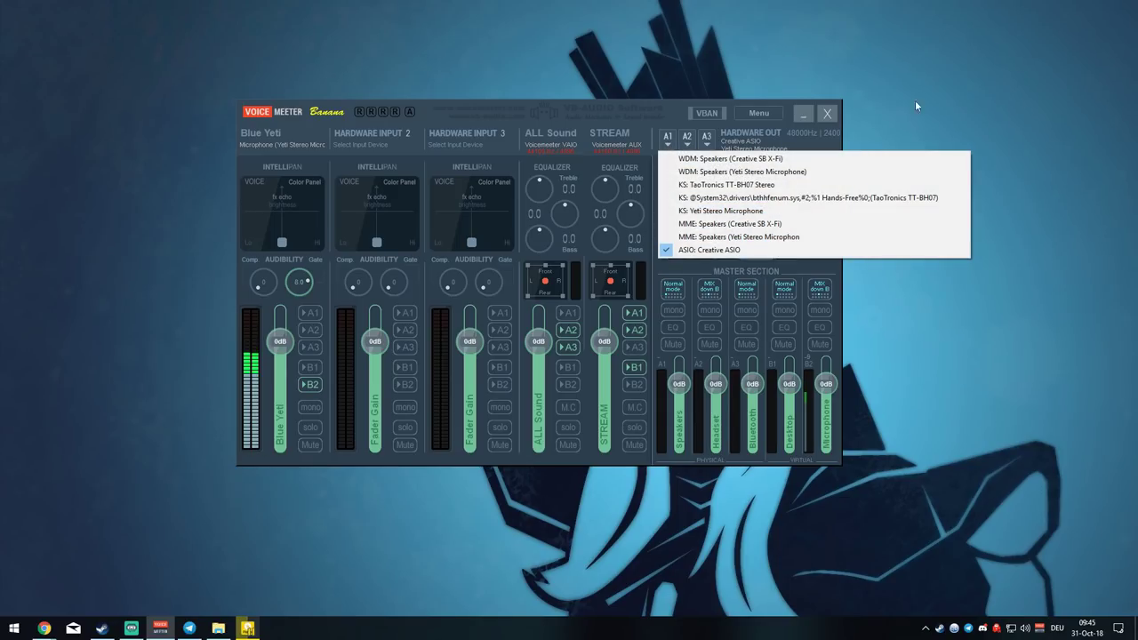
click(981, 99)
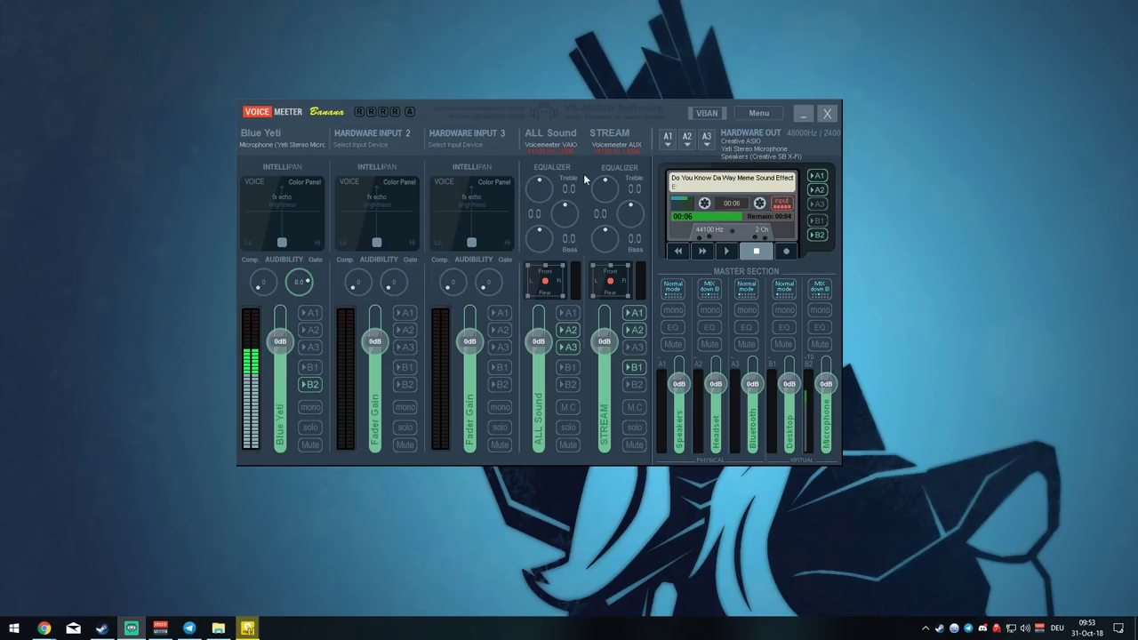
Step: Pick the meme MP3 in the cassette player's file dialog, cancel it, and open Voicemeeter's Menu
click(734, 181)
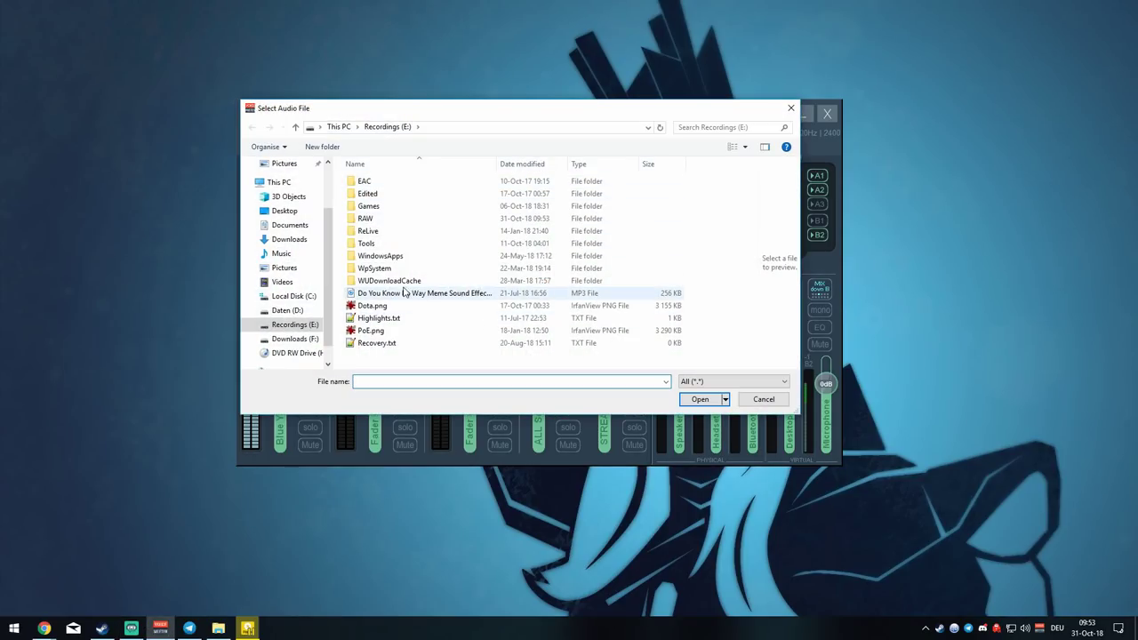
click(405, 292)
click(763, 399)
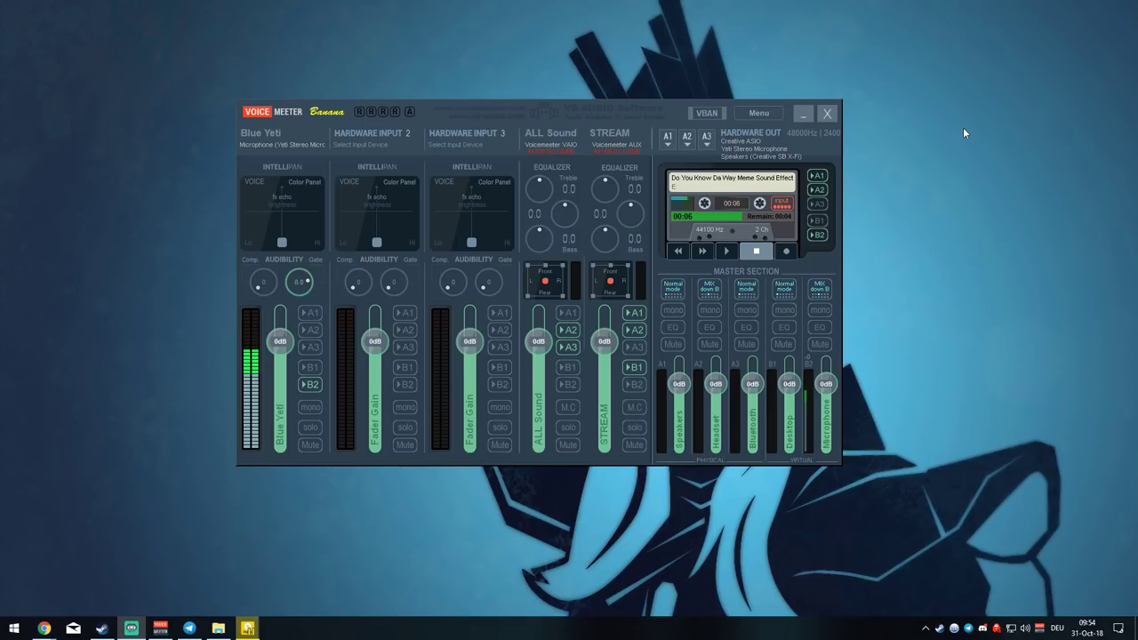
click(756, 113)
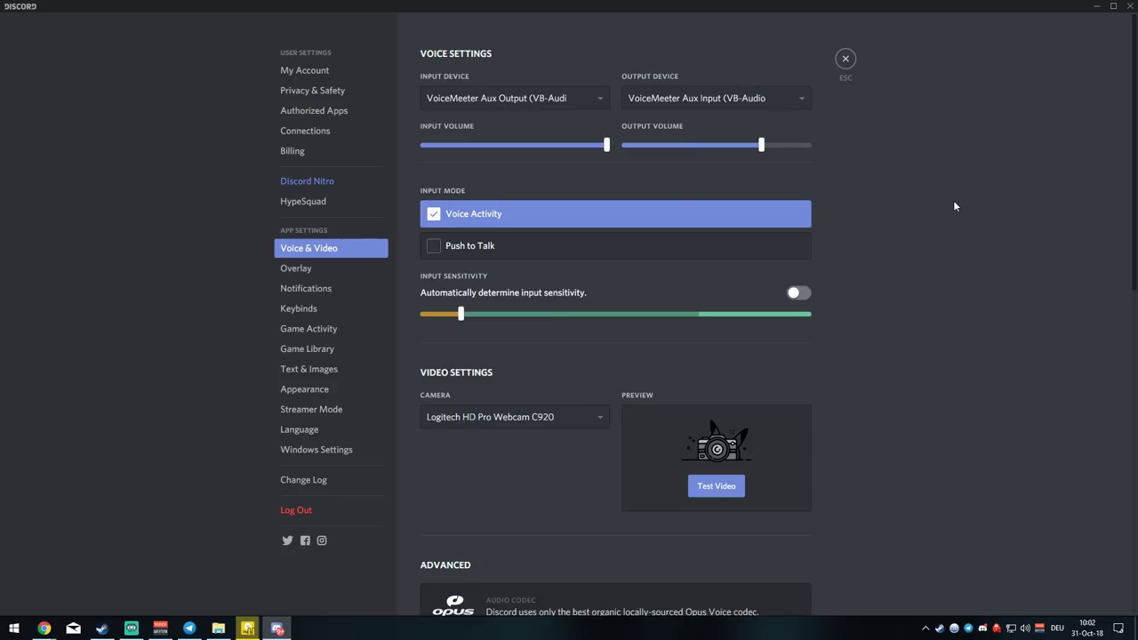
Step: Verify Discord uses VoiceMeeter Aux Input for output and Aux Output for input, then return to Voicemeeter
click(709, 99)
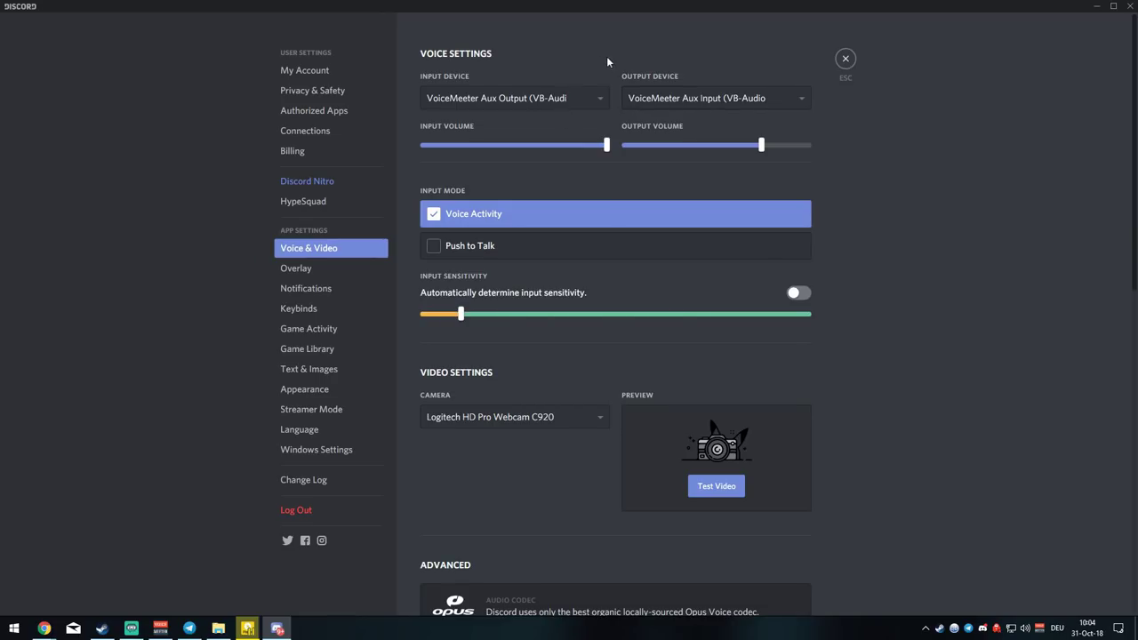
click(599, 100)
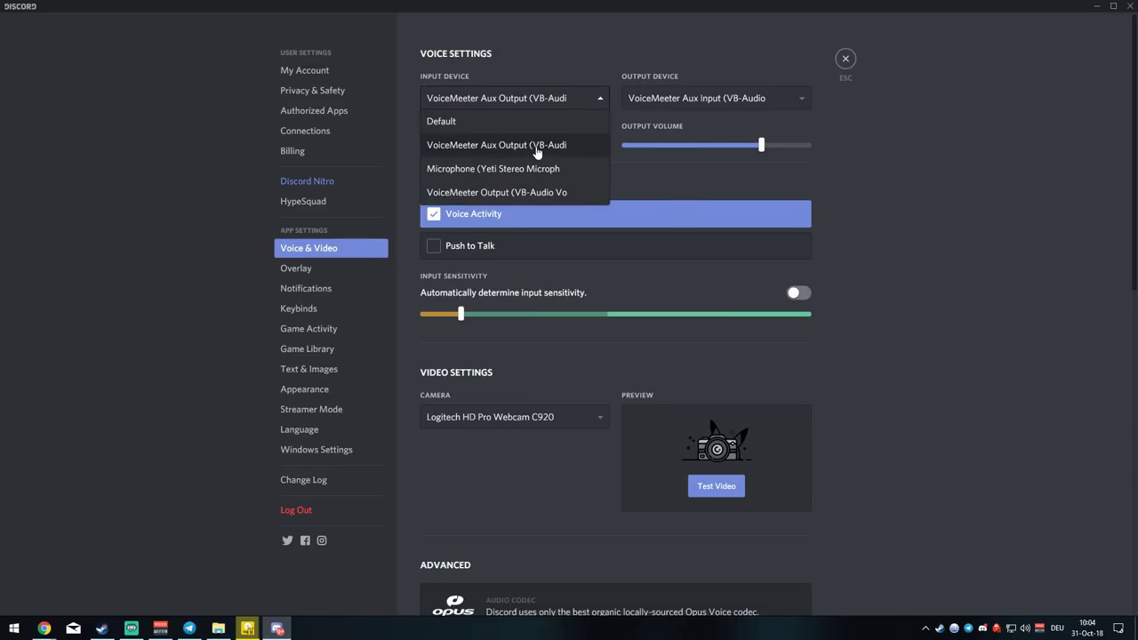
click(199, 225)
click(160, 629)
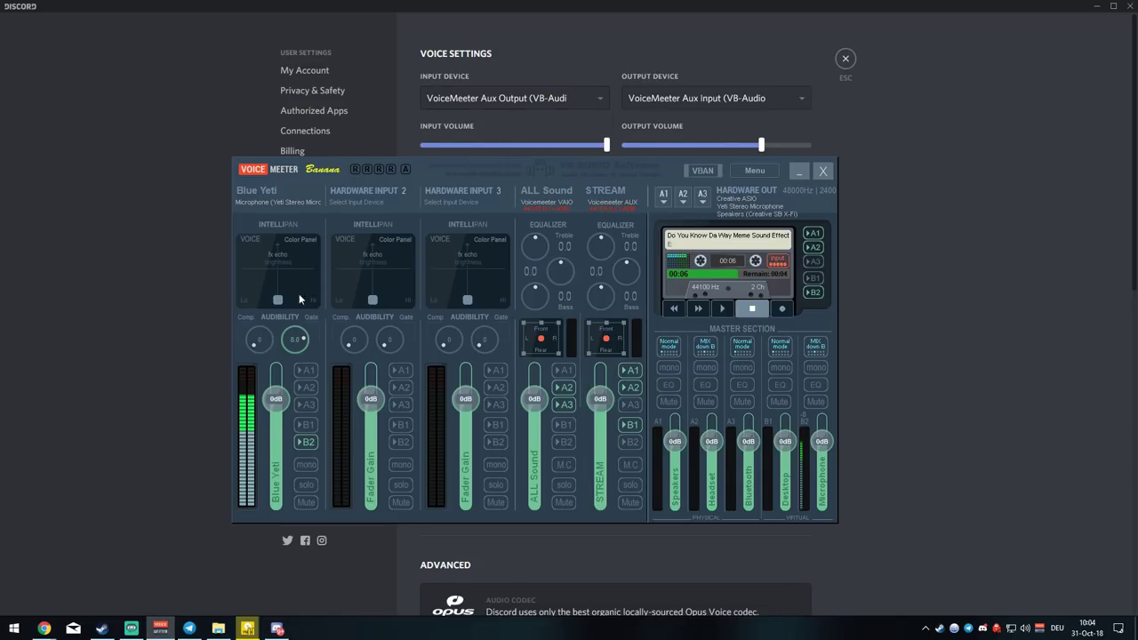
Step: Enable B2 on both the Blue Yeti and ALL Sound strips
click(294, 442)
click(306, 442)
click(306, 442)
click(562, 444)
Step: Demonstrate the Blue Yeti Intellipan by dragging it, then reset it to default
drag(277, 299, 248, 298)
mouse_move(253, 296)
mouse_down()
mouse_move(243, 260)
mouse_move(249, 297)
mouse_up()
double_click(249, 297)
Step: Minimize Voicemeeter and set Discord's input device to Microphone (Yeti Stereo Microphone)
click(801, 171)
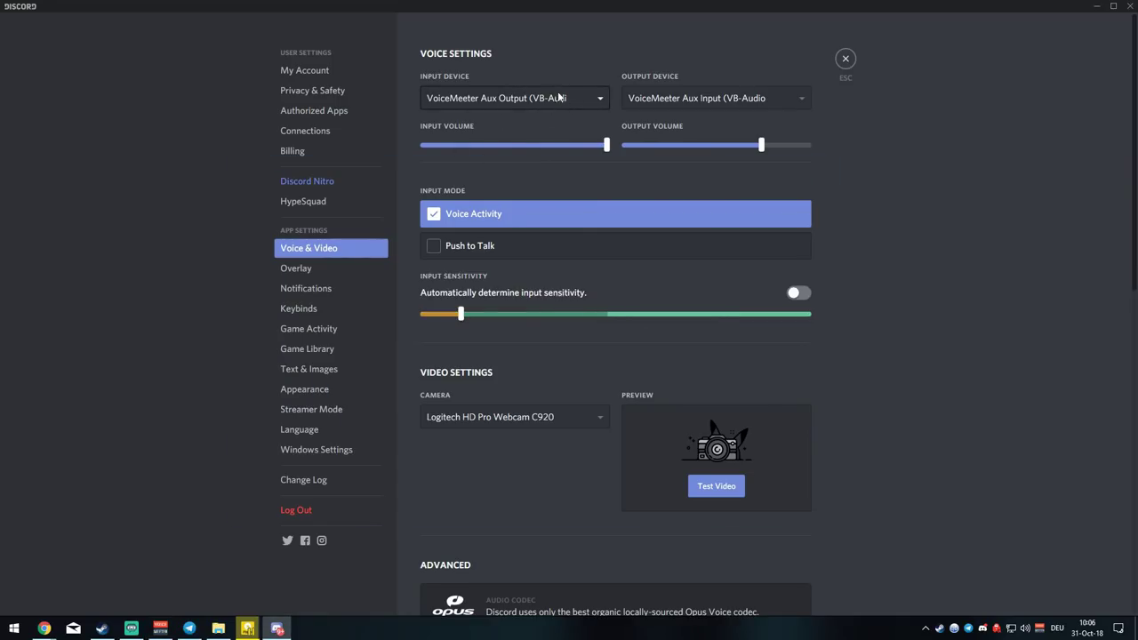
click(539, 100)
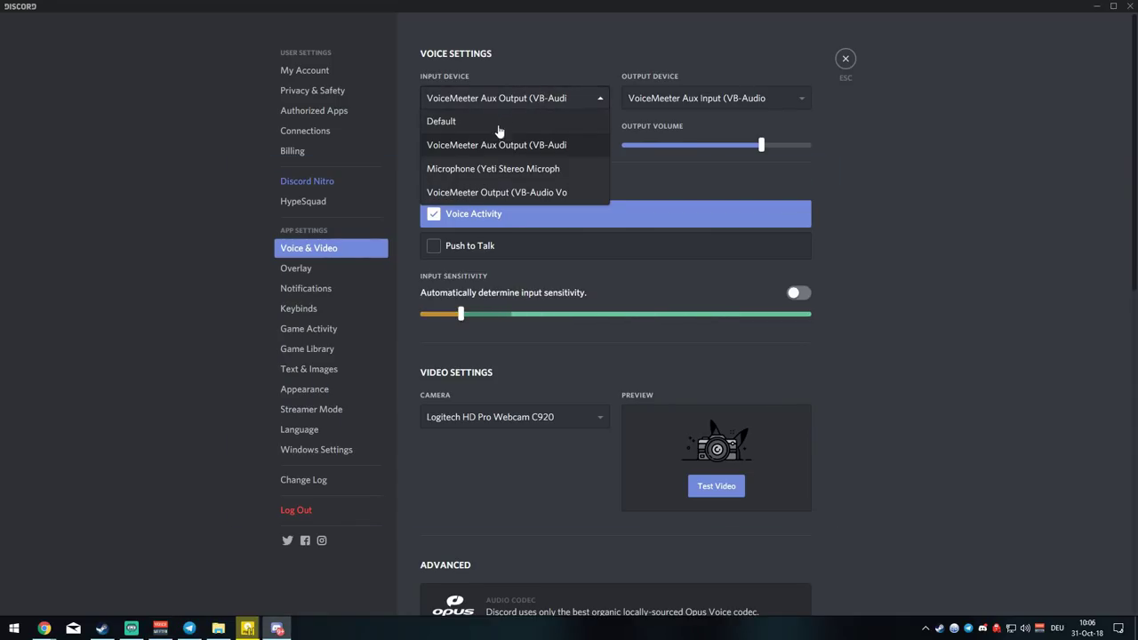
click(519, 175)
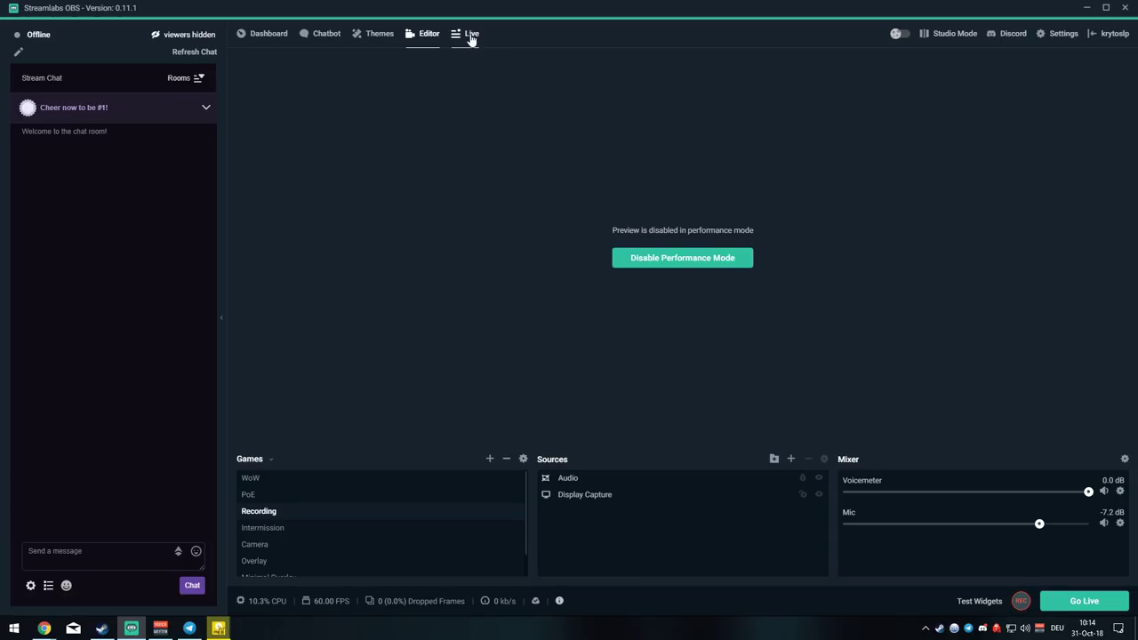
click(1063, 34)
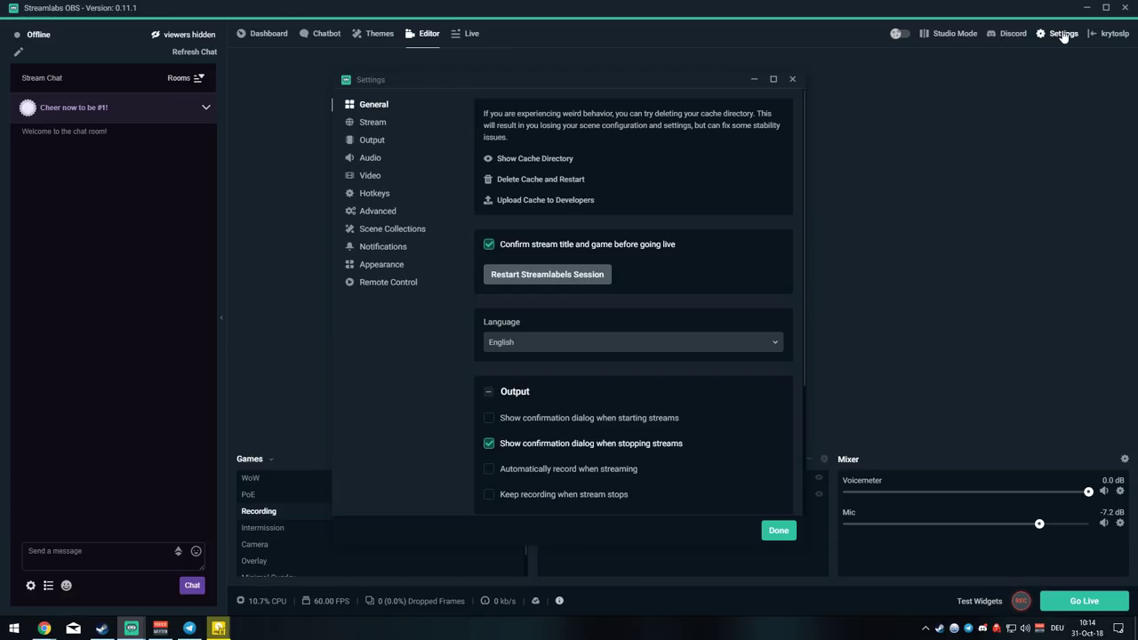
click(364, 165)
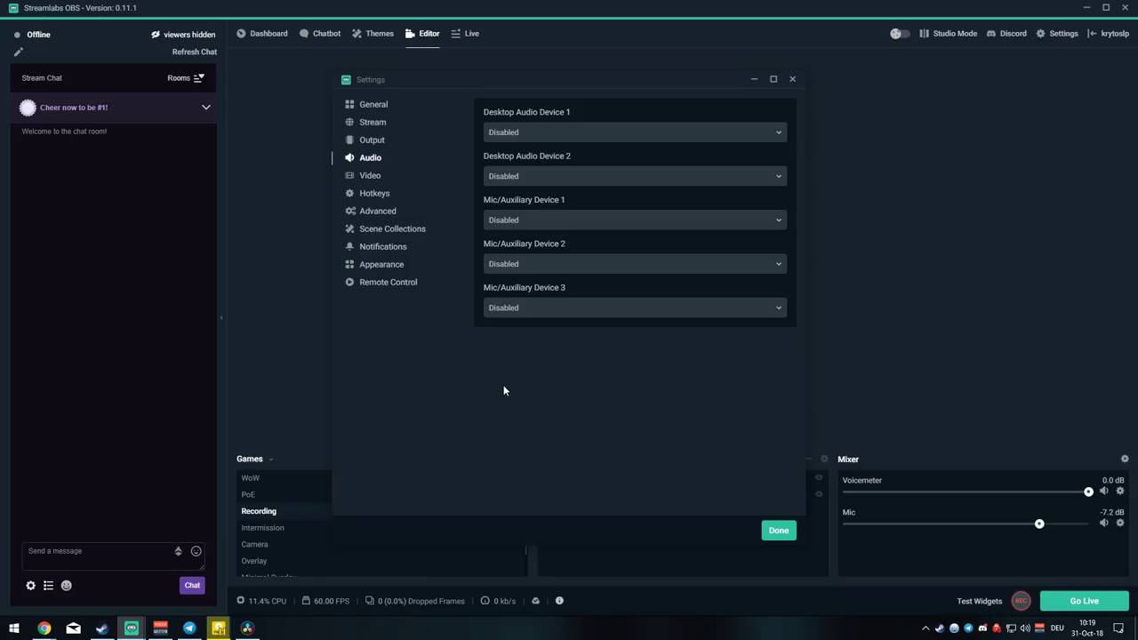
click(766, 136)
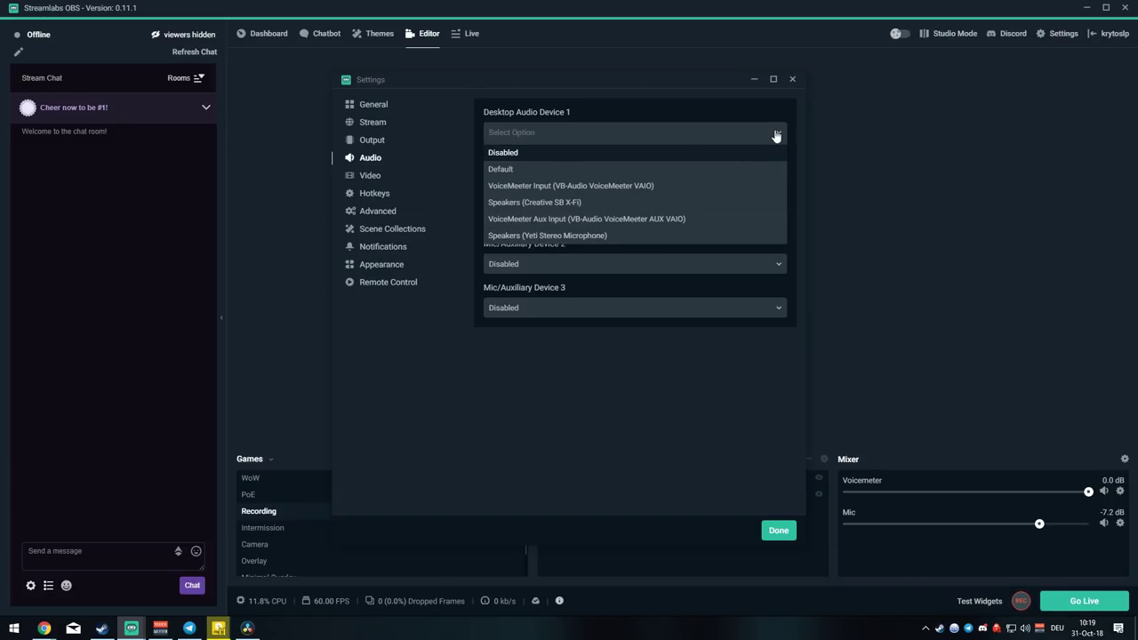
click(572, 416)
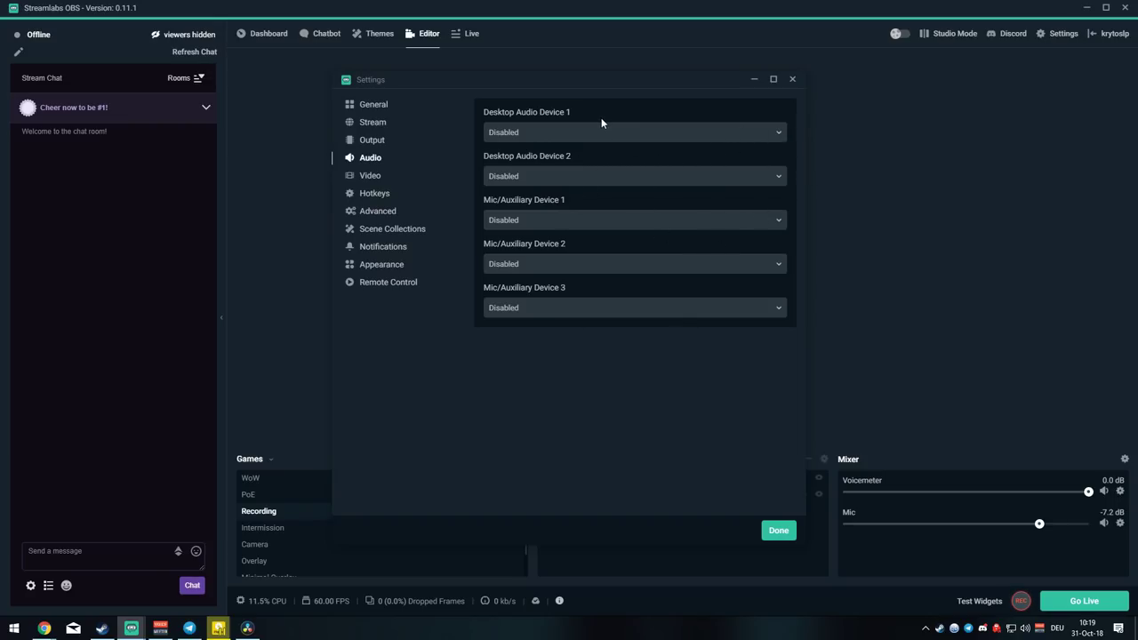
key(Escape)
scroll(442, 520, down, 2)
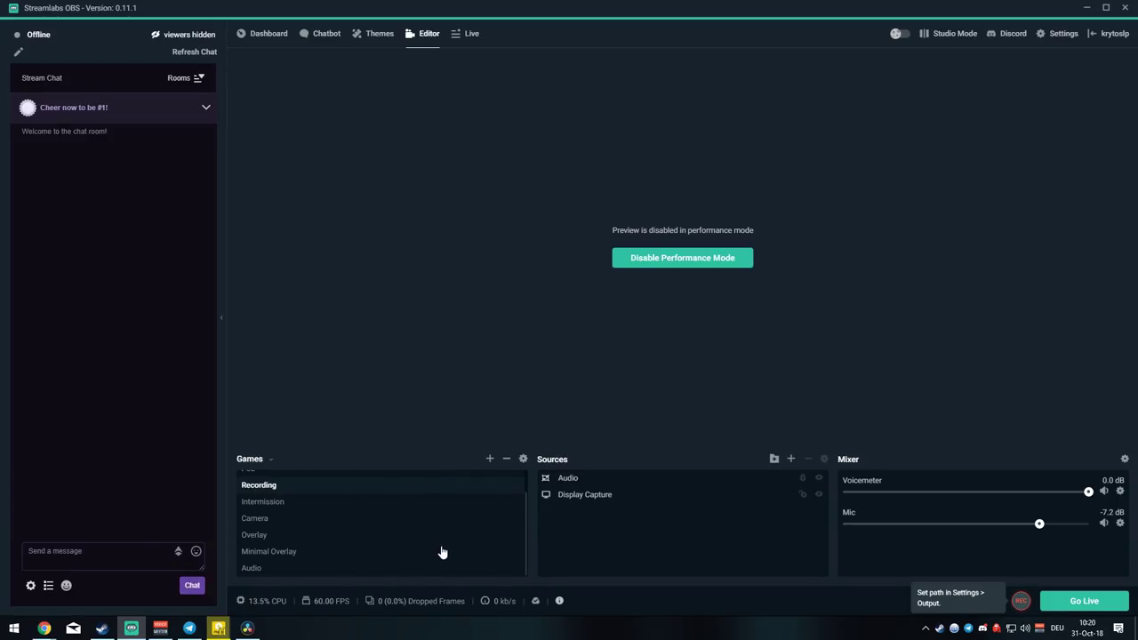
scroll(444, 550, up, 2)
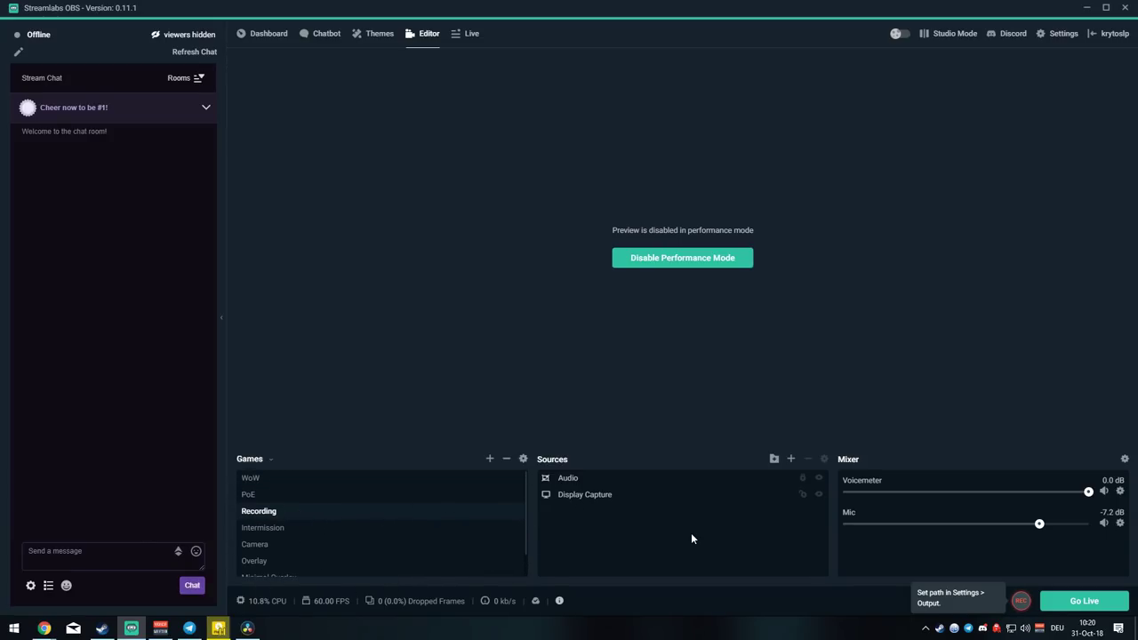
Step: Begin adding an Audio Input Capture source, reviewing the existing Voicemeter and Mic sources
click(790, 459)
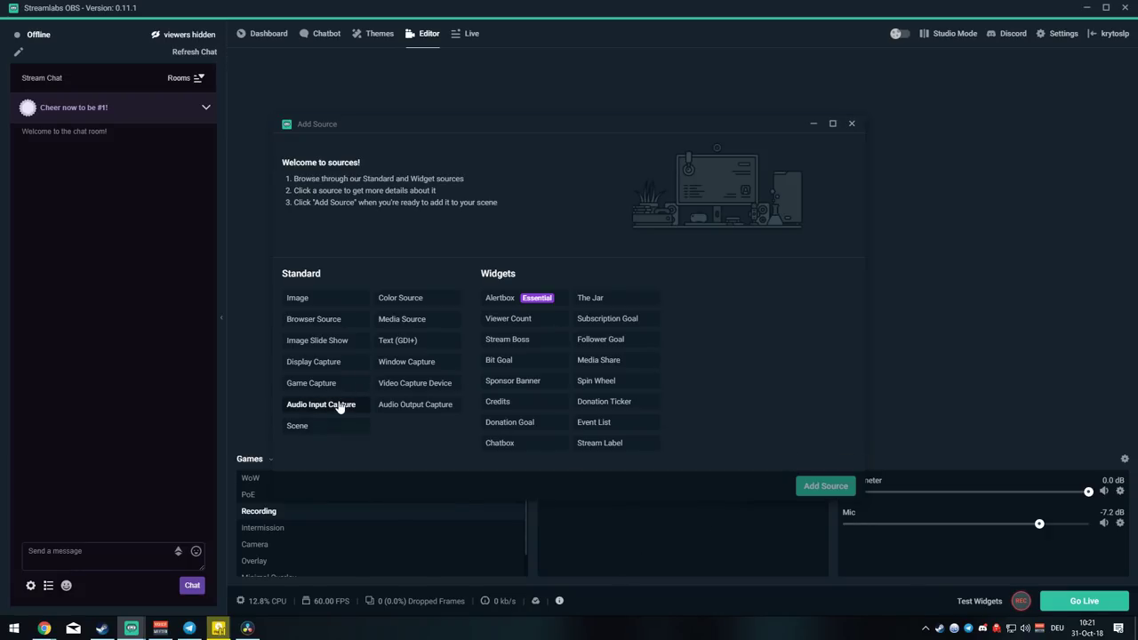
click(337, 406)
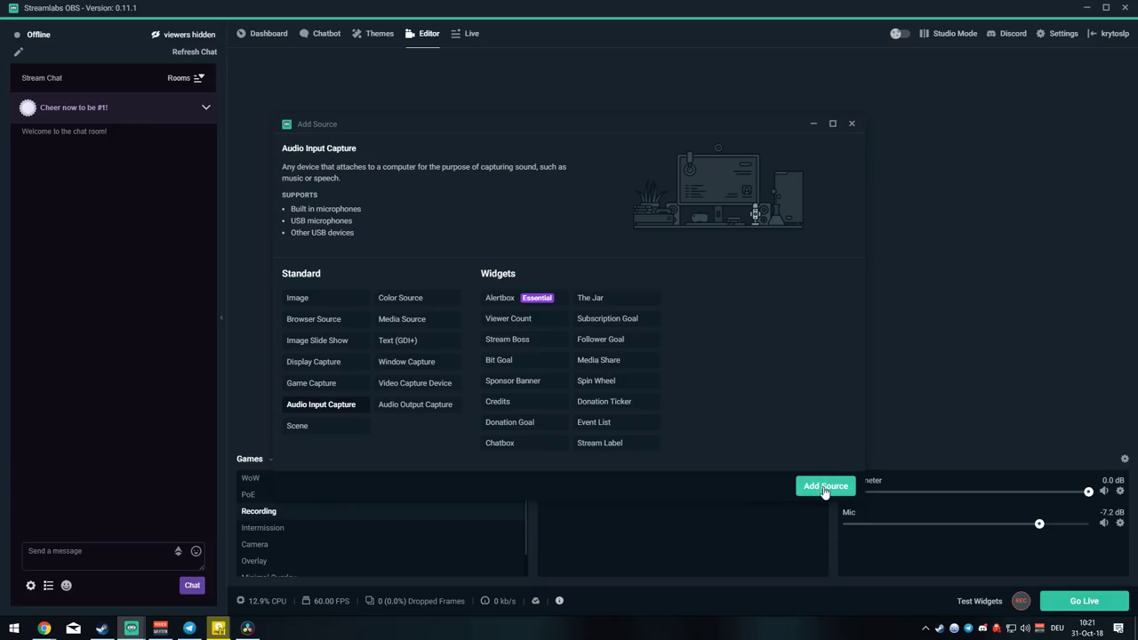
click(825, 486)
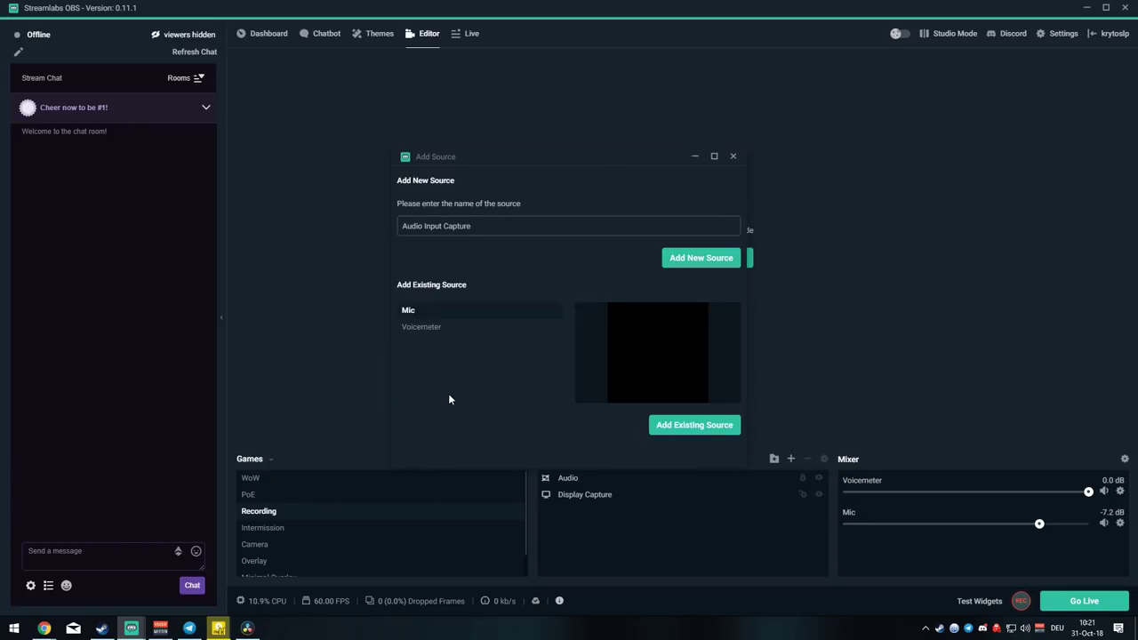
click(431, 334)
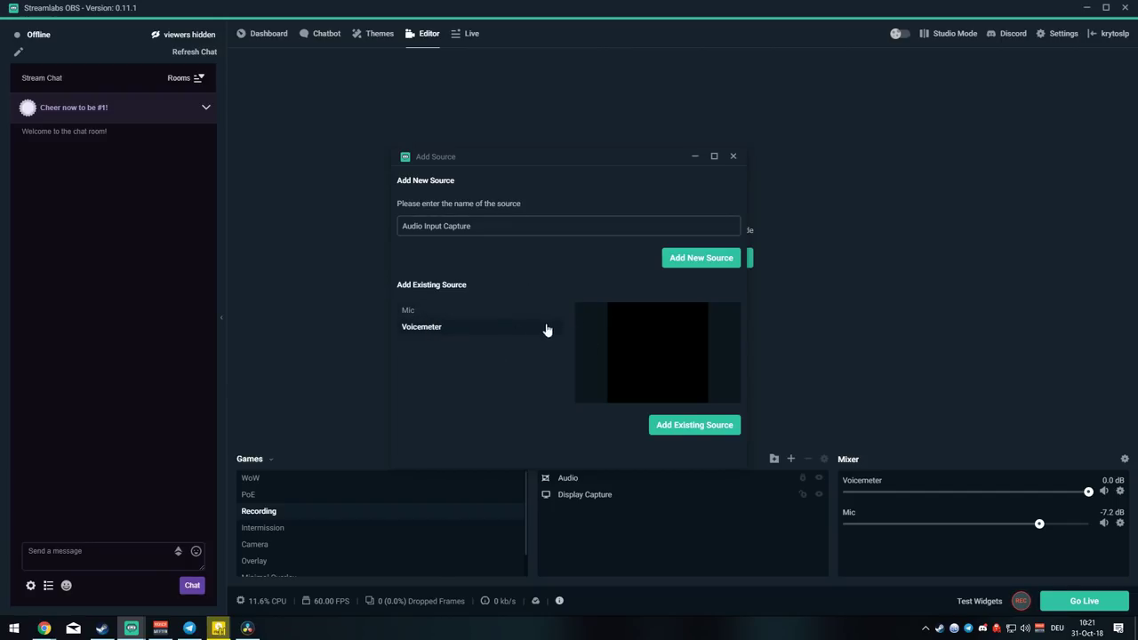
click(445, 314)
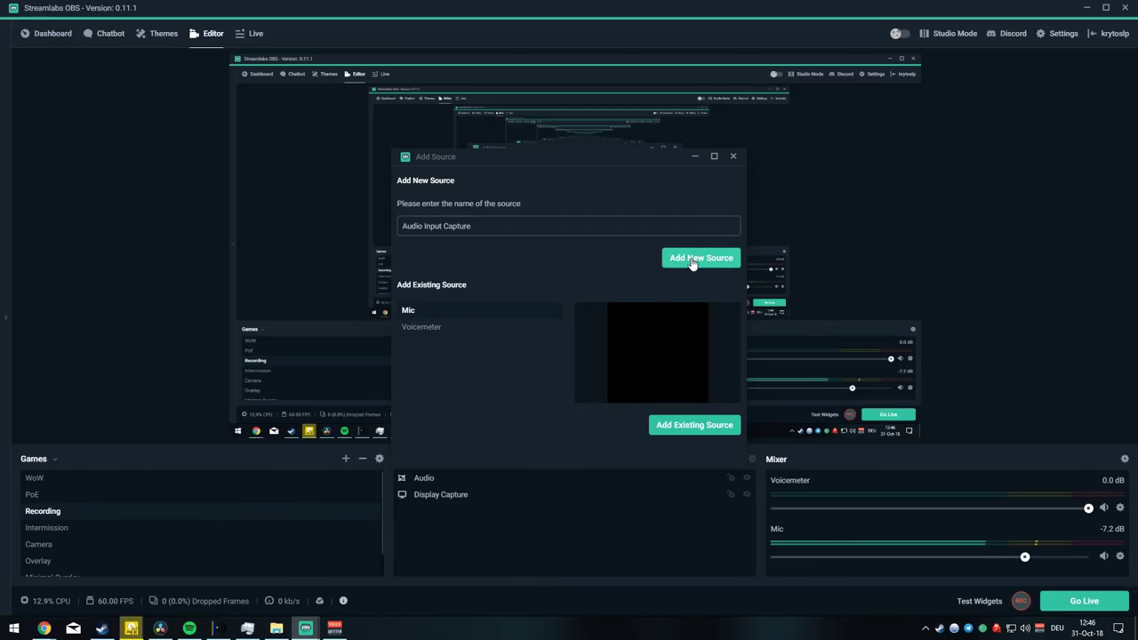
Step: Create a new Audio Input Capture source with a VoiceMeeter output as its device
click(692, 259)
click(665, 233)
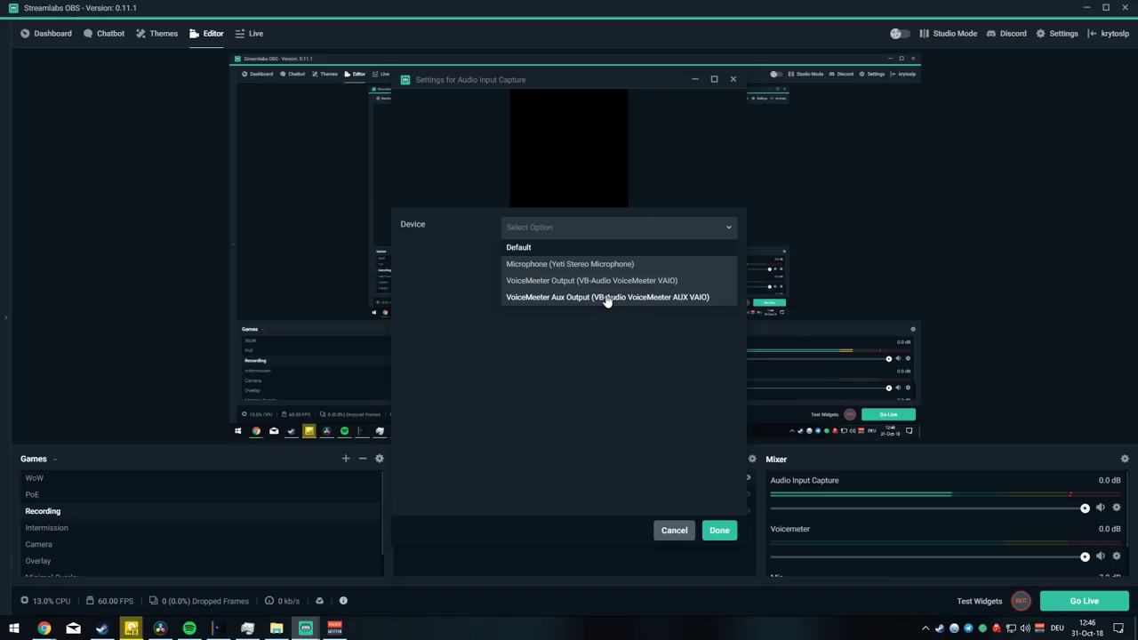
click(611, 282)
click(715, 531)
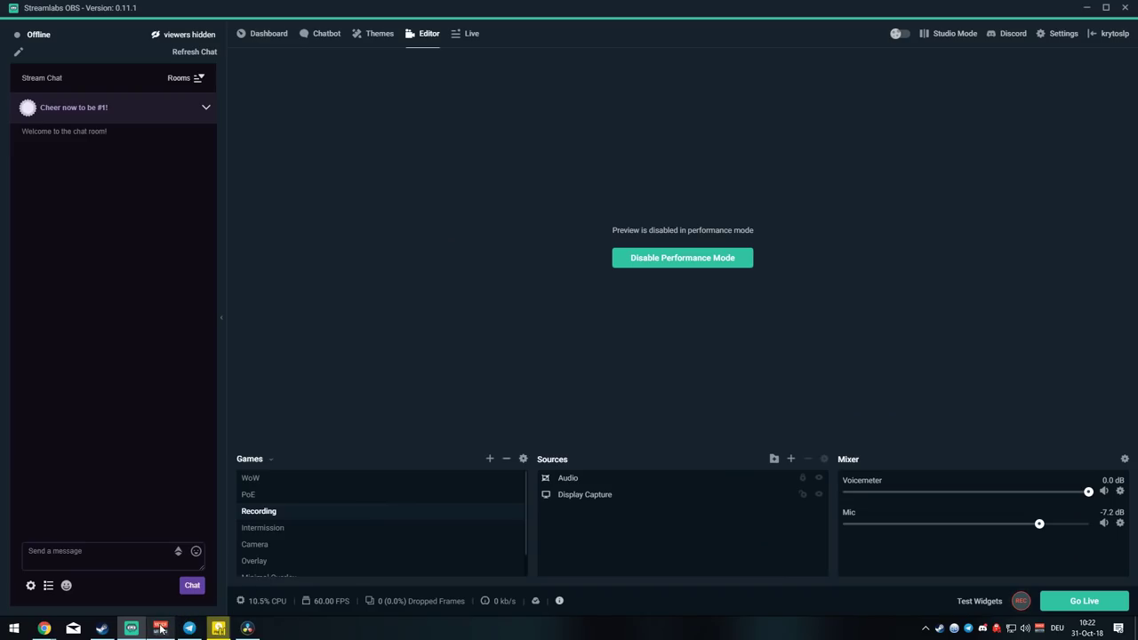
Step: Bring up Voicemeeter, turn on B2 for the Blue Yeti strip, and minimize it again
click(160, 628)
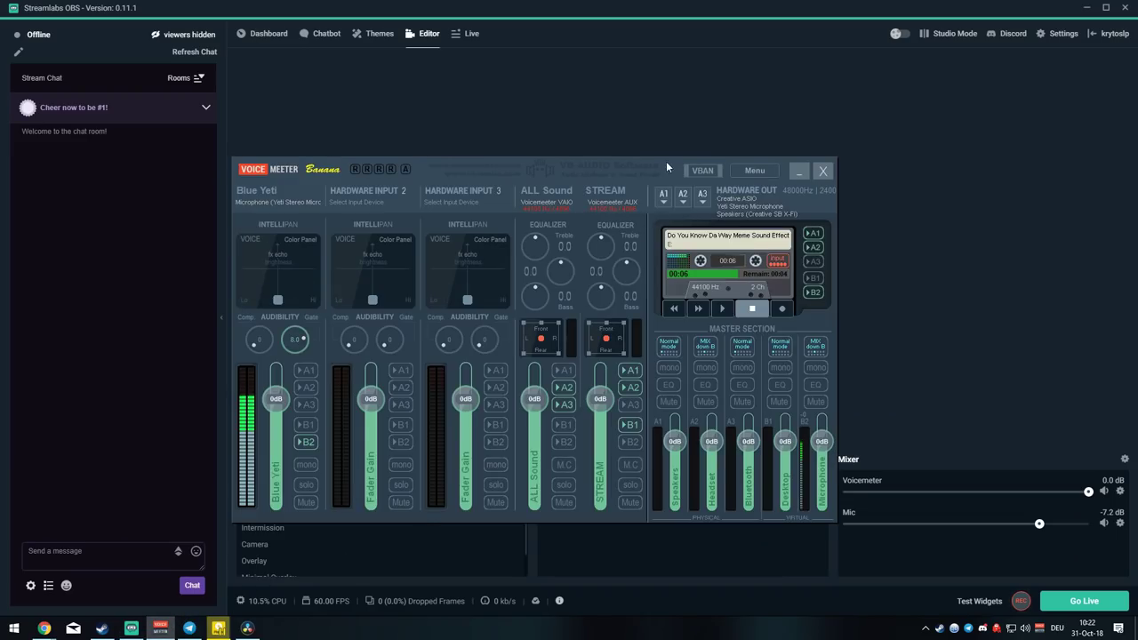
drag(674, 160, 618, 124)
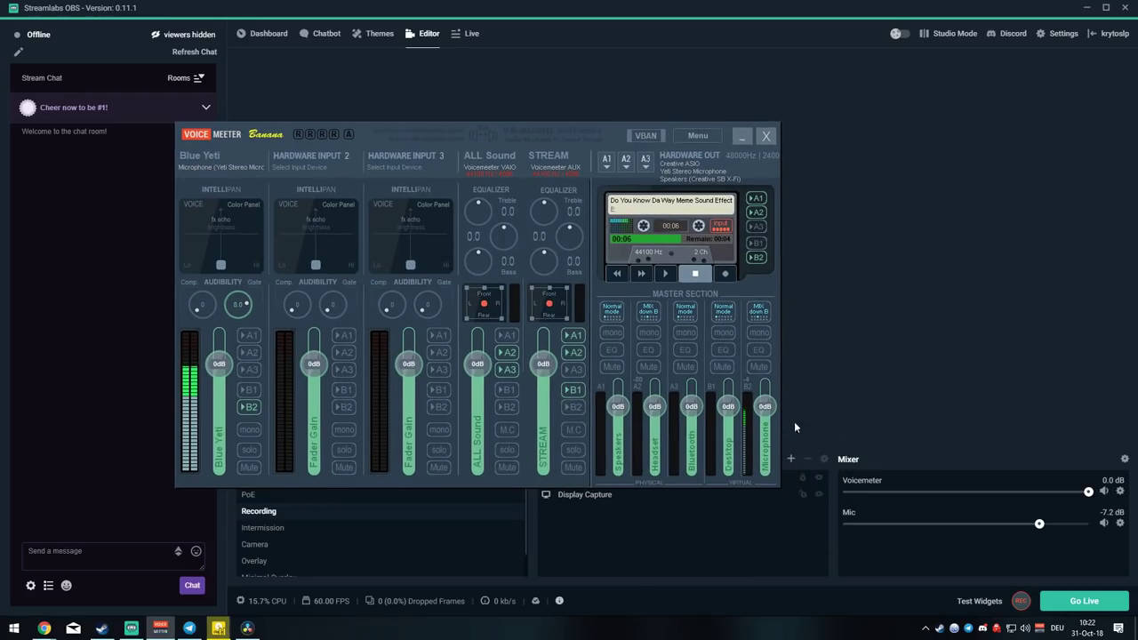
click(248, 407)
click(582, 566)
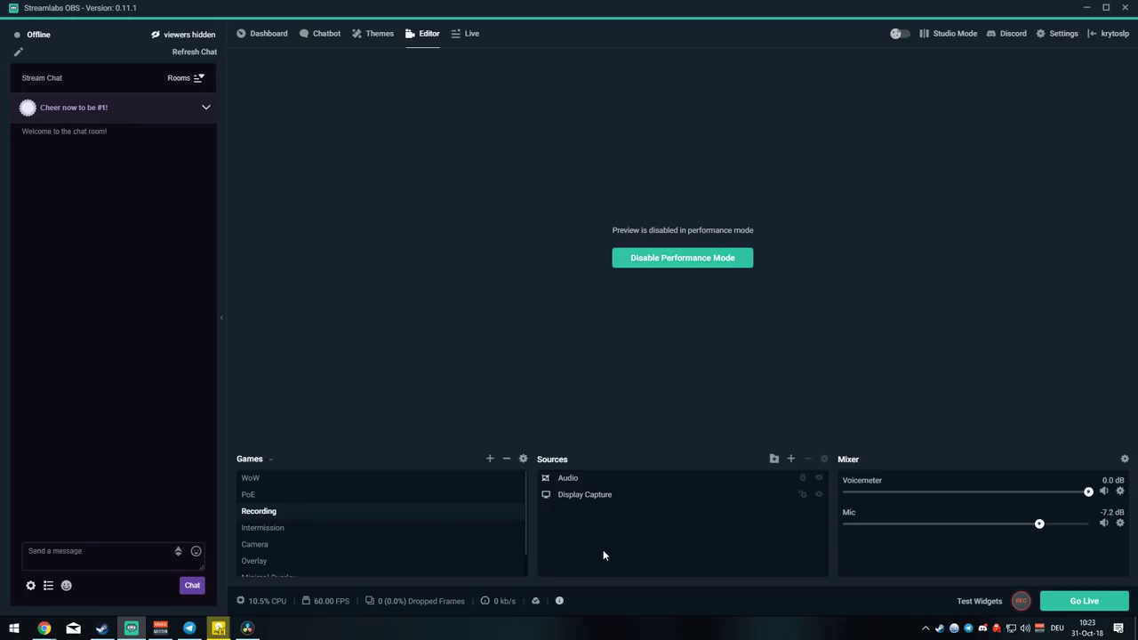
right_click(1120, 523)
click(1085, 409)
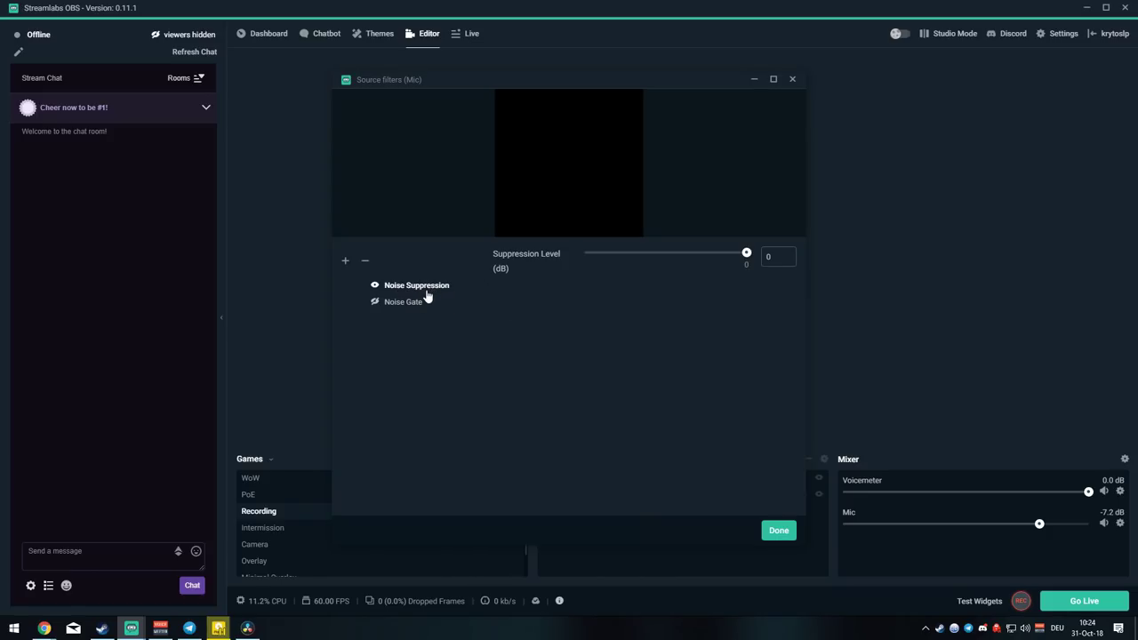
click(163, 631)
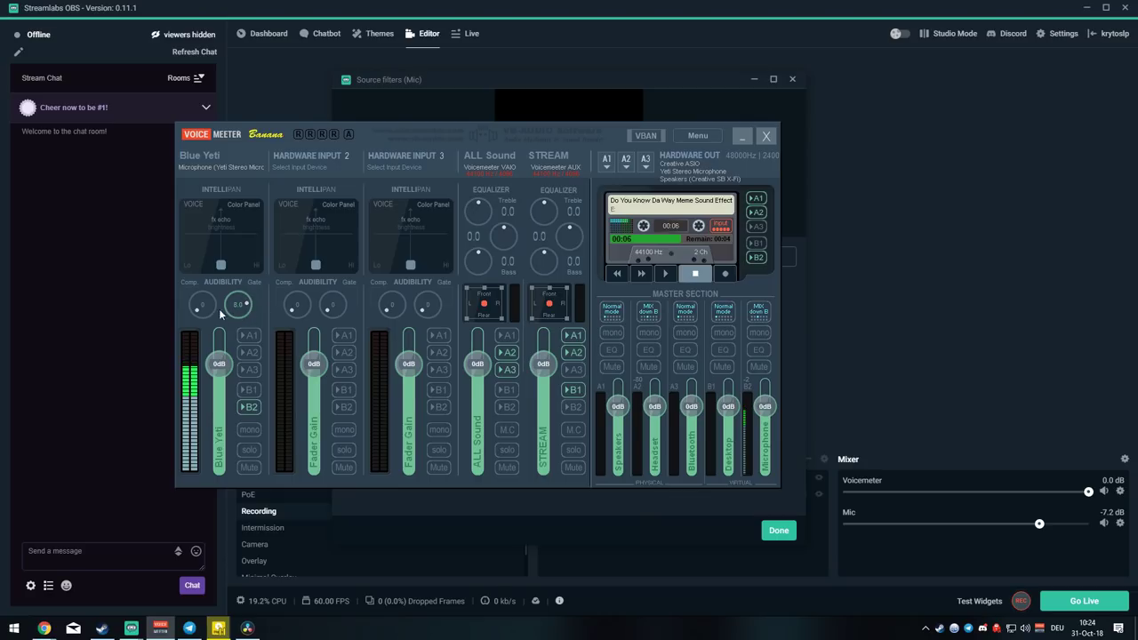
click(742, 135)
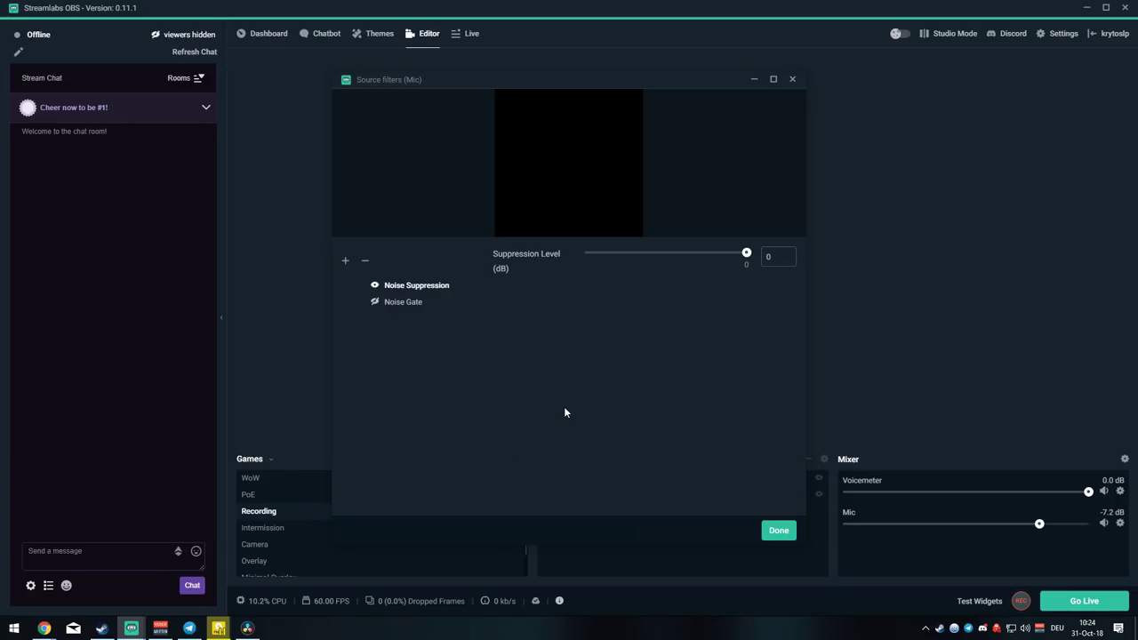
key(Escape)
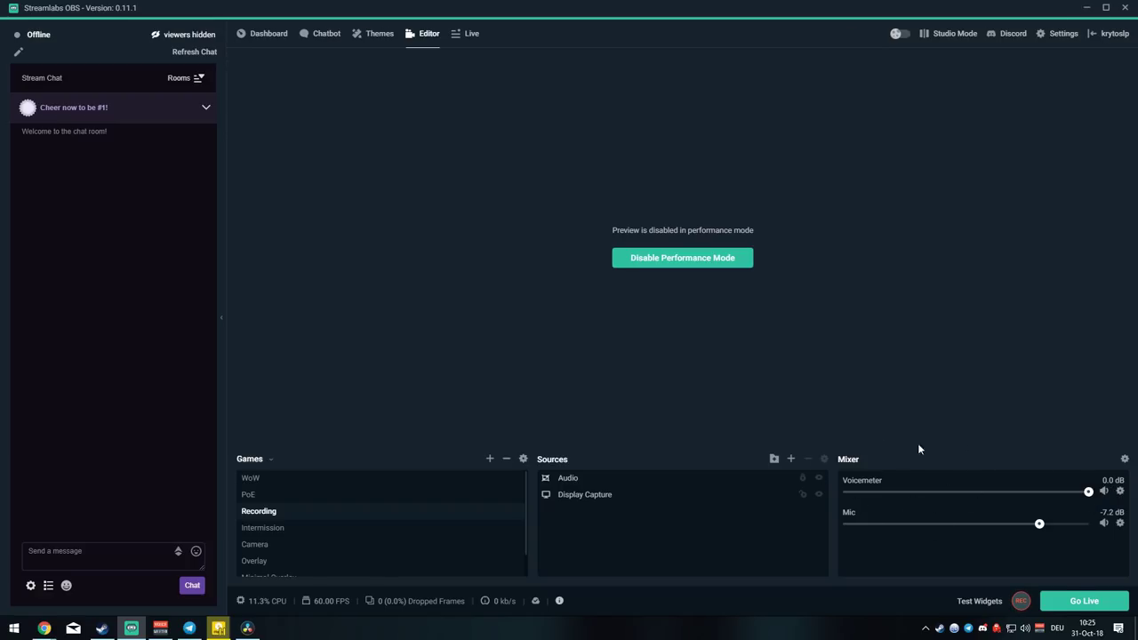
Step: Open the Filters for the Voicemeter mixer channel
right_click(1119, 491)
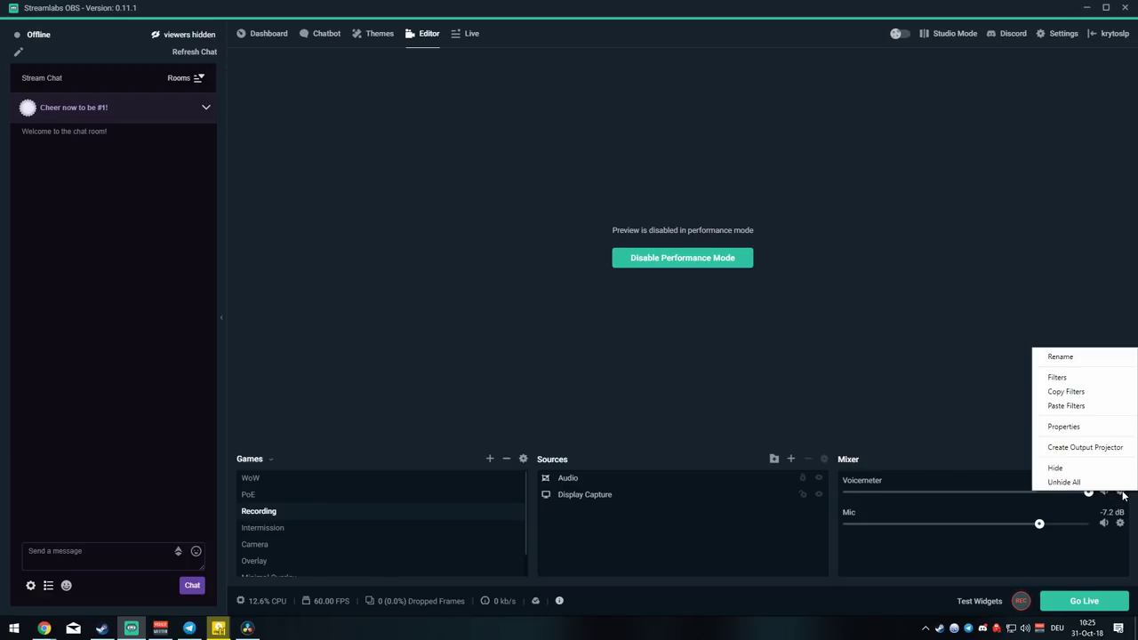
click(1084, 379)
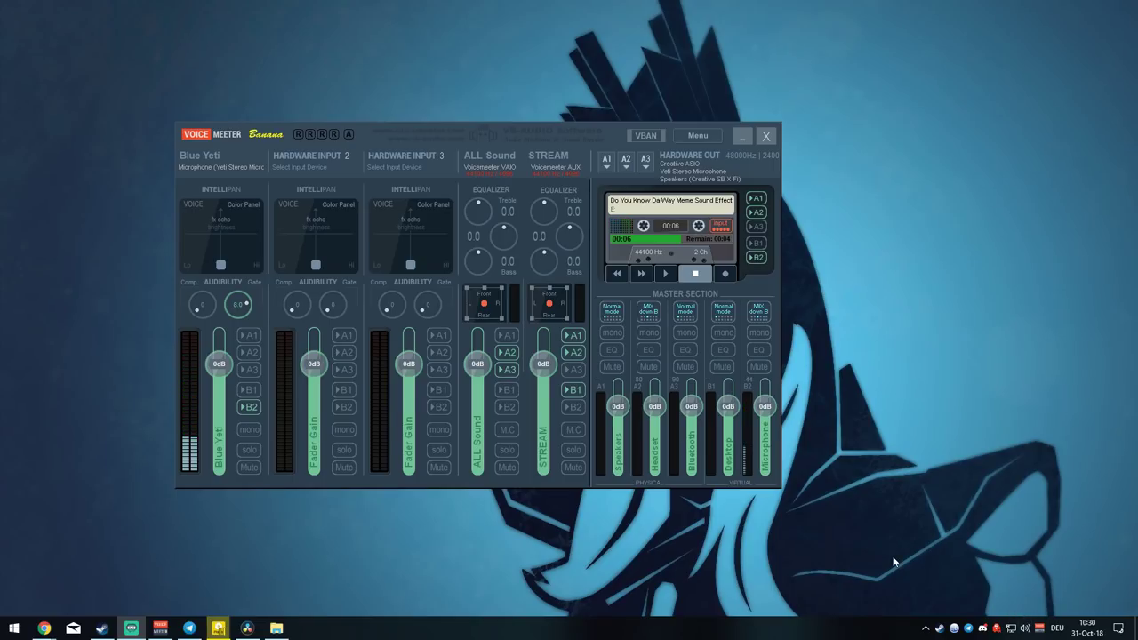
Step: Open Sound settings from the tray speaker icon and scroll to Other sound options
right_click(1025, 628)
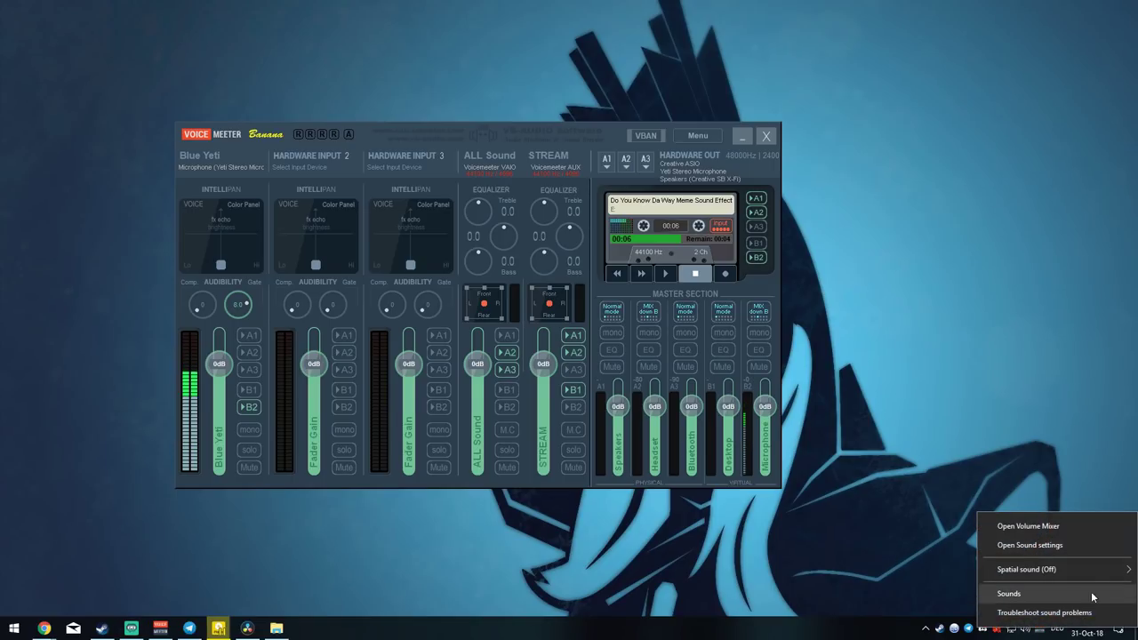
click(1055, 547)
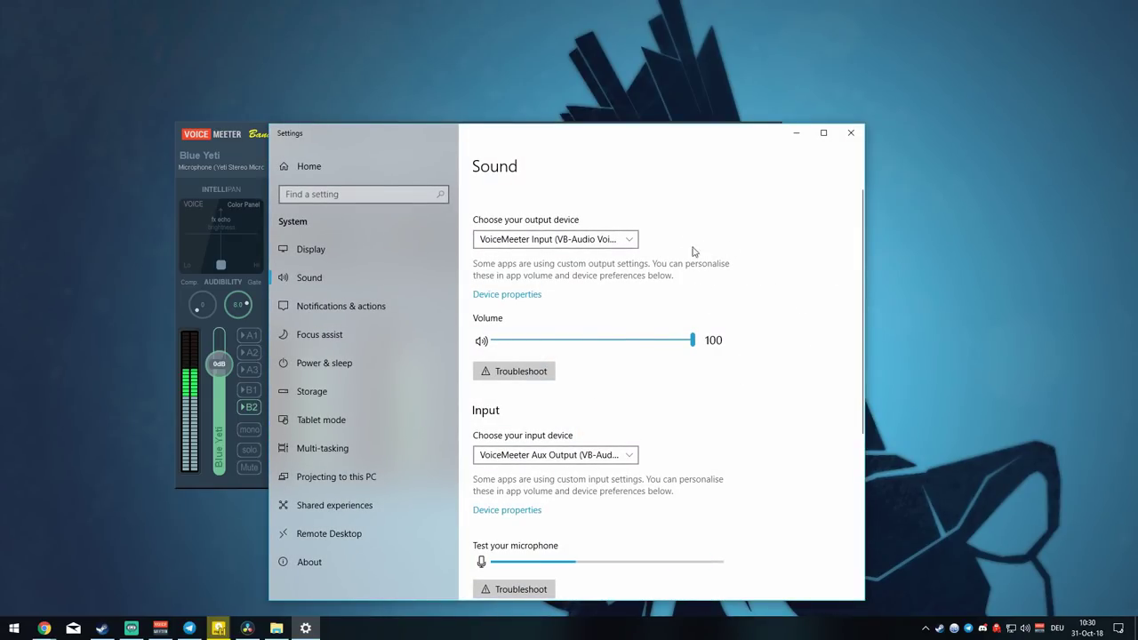
scroll(665, 270, down, 2)
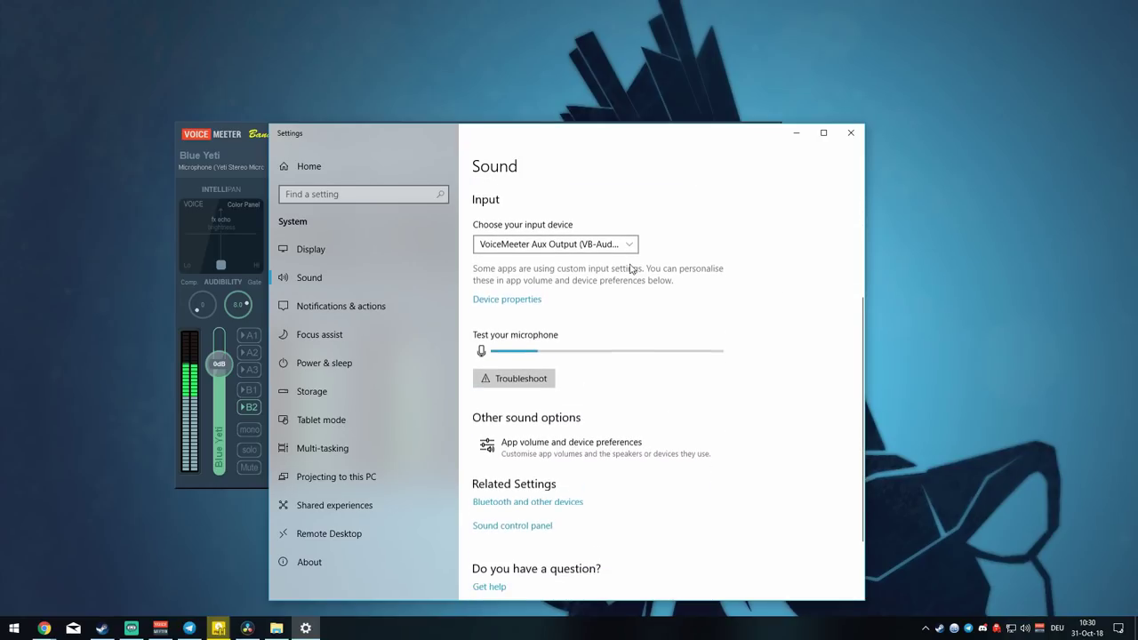
scroll(799, 287, down, 2)
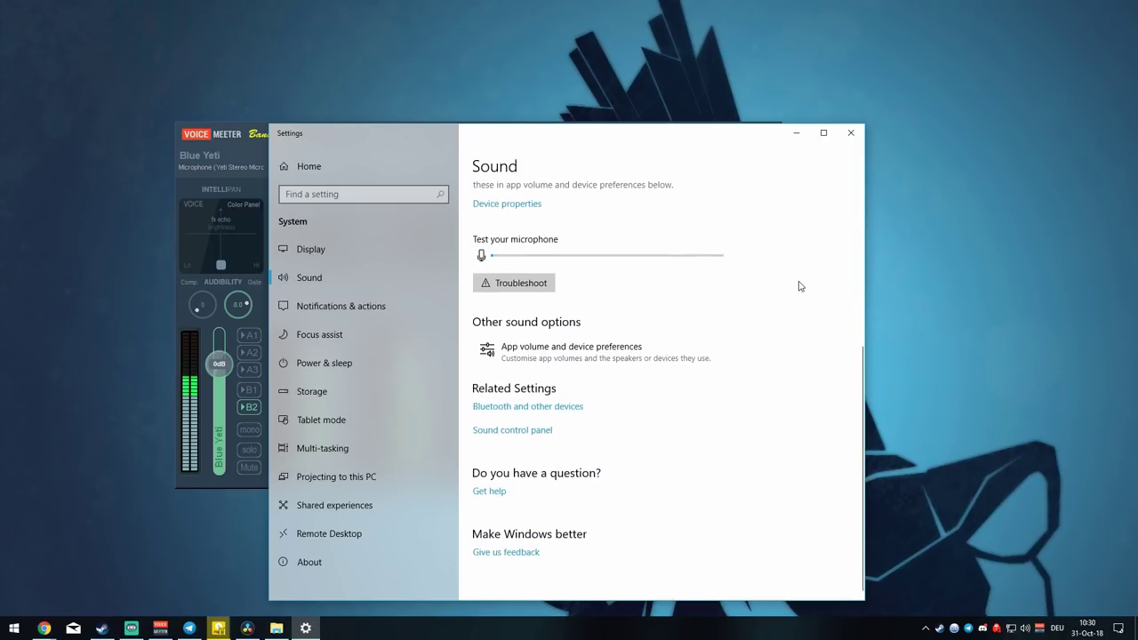
Step: In App volume and device preferences, set Spotify's output to VoiceMeeter Aux Input
click(651, 366)
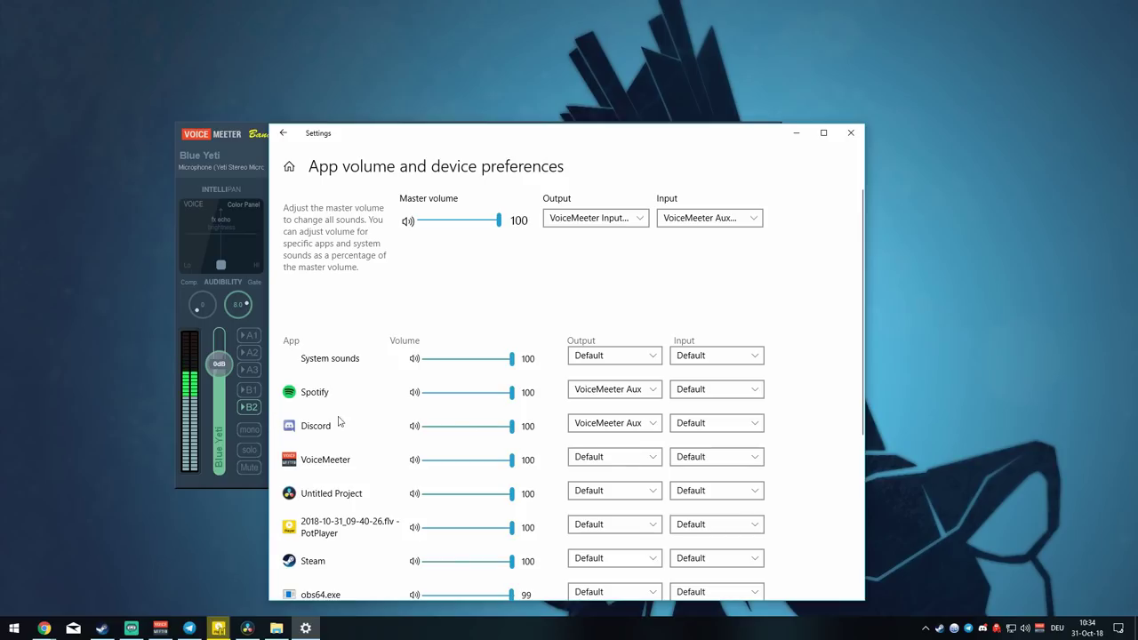
click(648, 390)
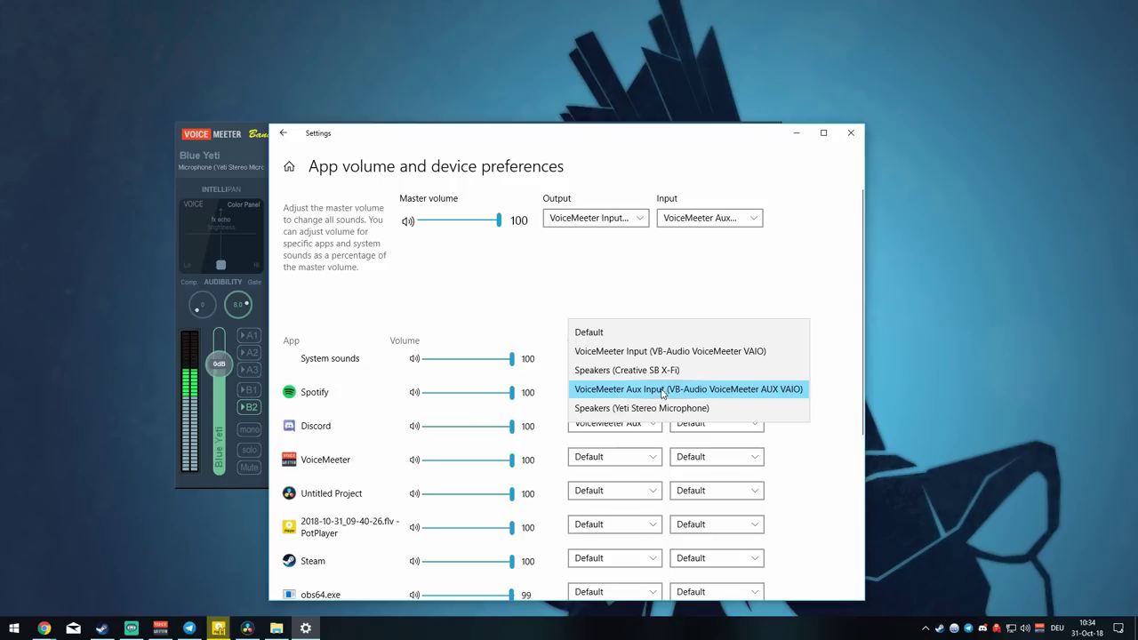
click(720, 396)
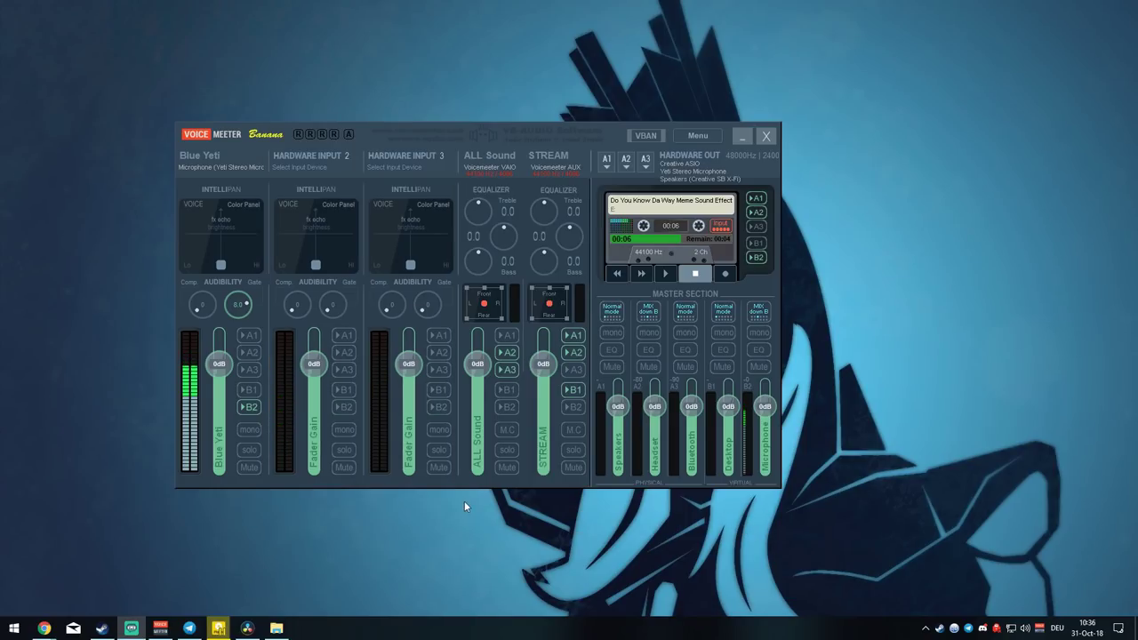